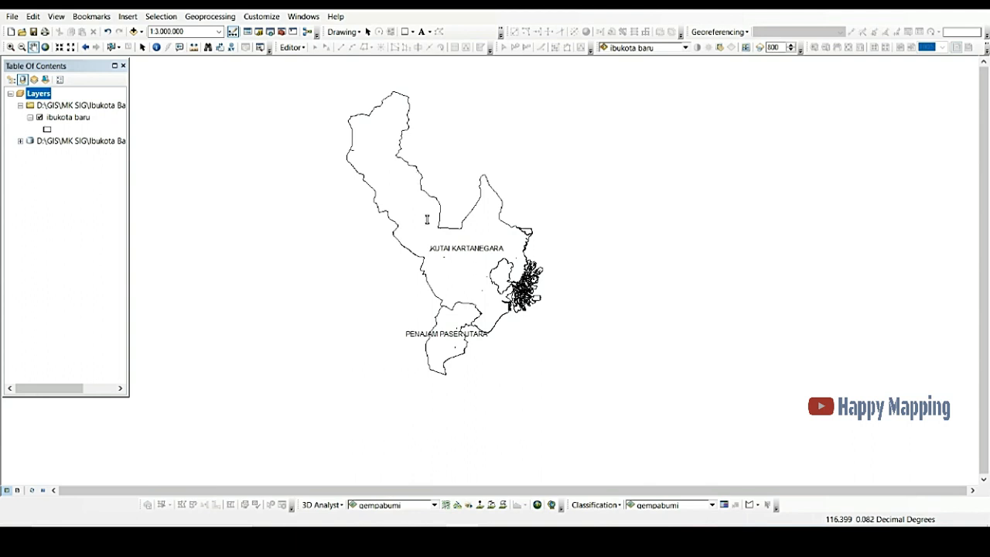
Step: Select both regency polygons of the ibukota baru layer with a selection box, then clear the selection
{"action": "left_click_drag", "start_coordinate": [423, 219], "coordinate": [413, 224]}
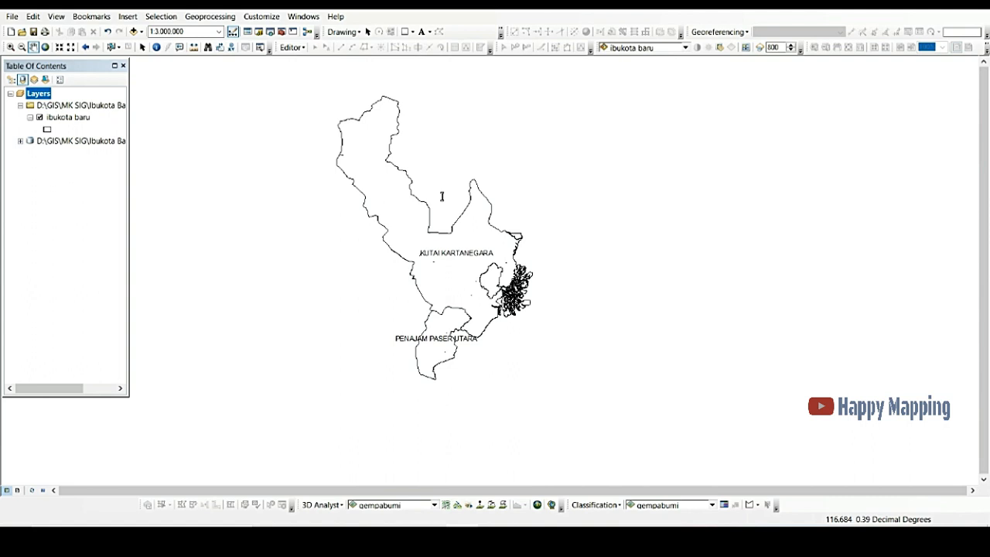
{"action": "left_click", "coordinate": [111, 47]}
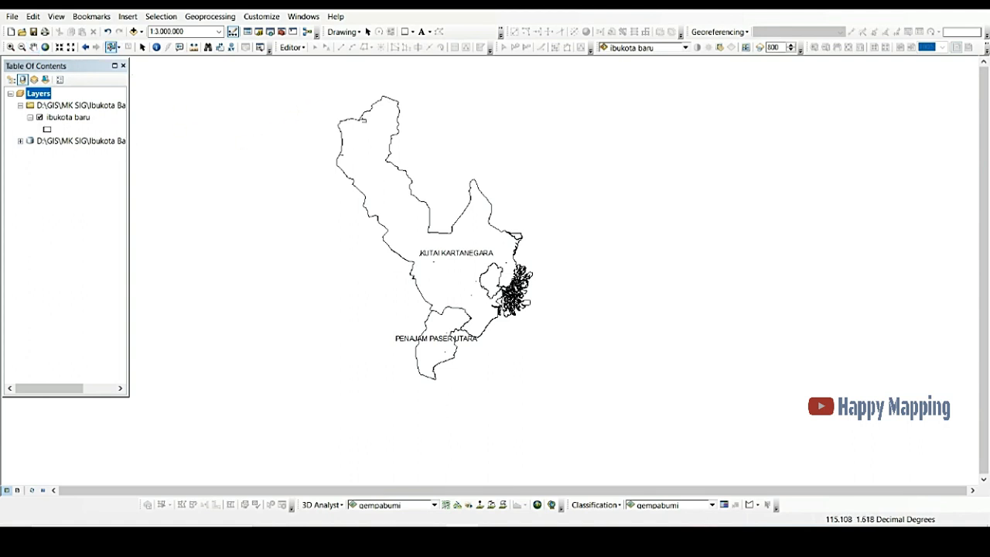
{"action": "left_click_drag", "start_coordinate": [305, 89], "coordinate": [662, 417]}
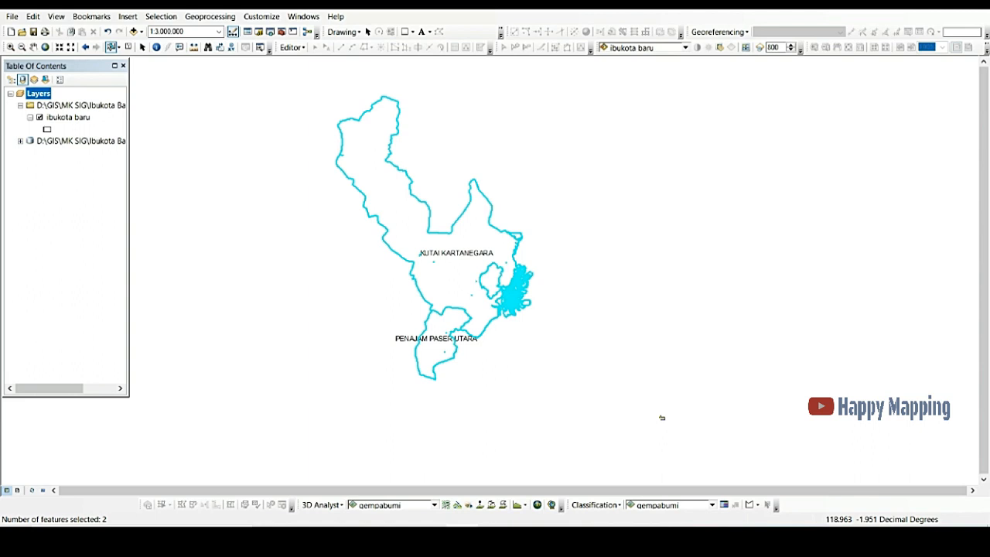
{"action": "left_click", "coordinate": [301, 93]}
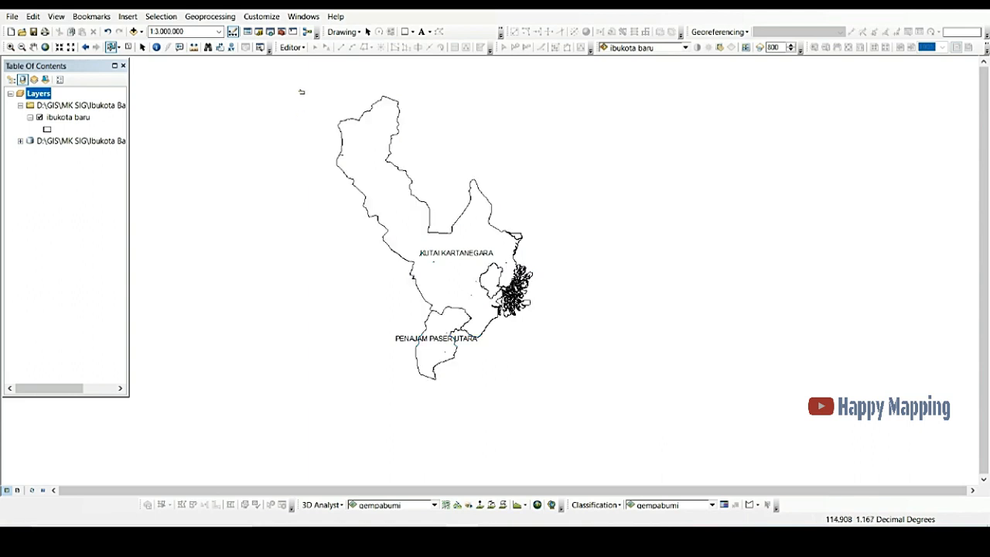
{"action": "left_click_drag", "start_coordinate": [301, 92], "coordinate": [613, 415]}
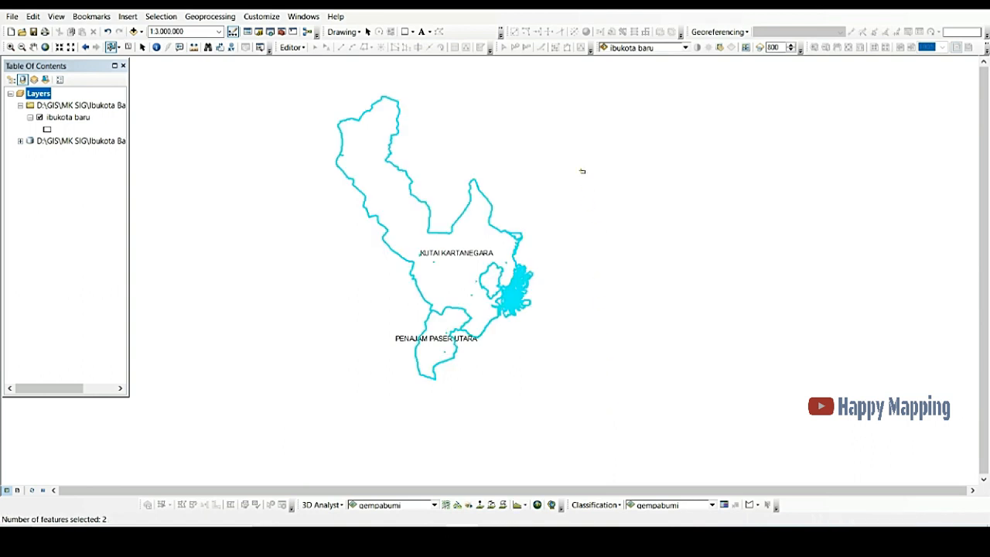
{"action": "left_click", "coordinate": [257, 90]}
{"action": "left_click_drag", "start_coordinate": [257, 91], "coordinate": [565, 380]}
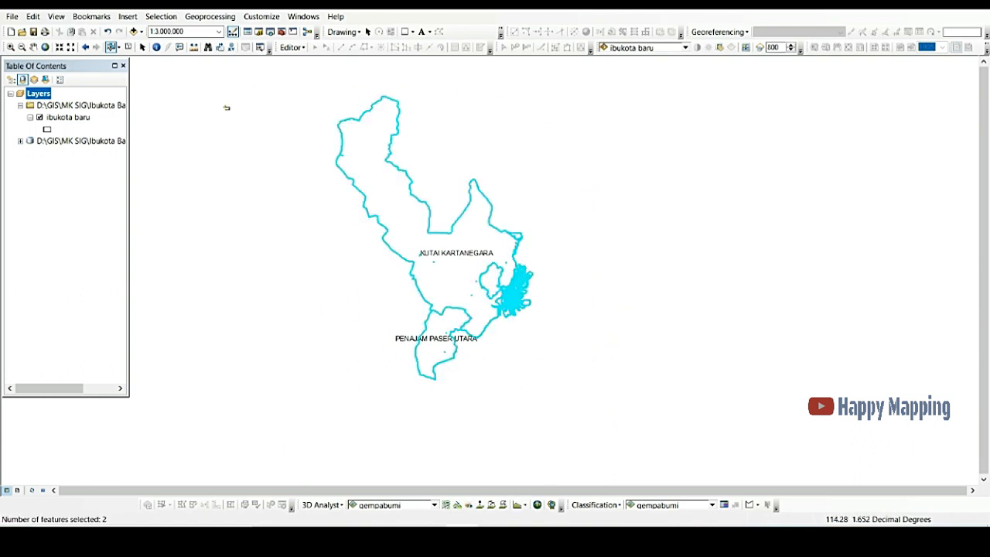
Step: Repeat the box selection of both regencies twice, clearing the selection each time
{"action": "left_click", "coordinate": [500, 141]}
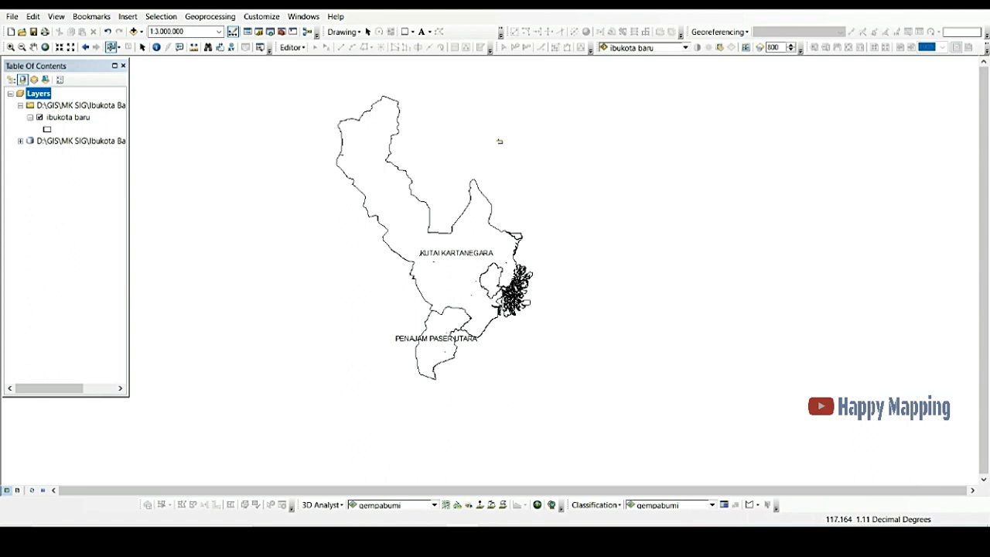
{"action": "left_click_drag", "start_coordinate": [282, 105], "coordinate": [533, 325]}
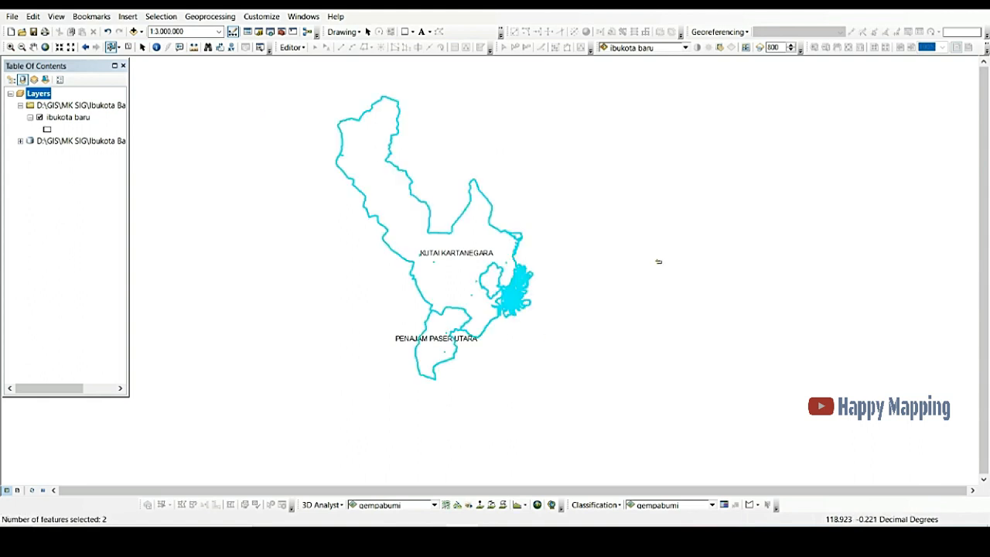
{"action": "left_click", "coordinate": [658, 262]}
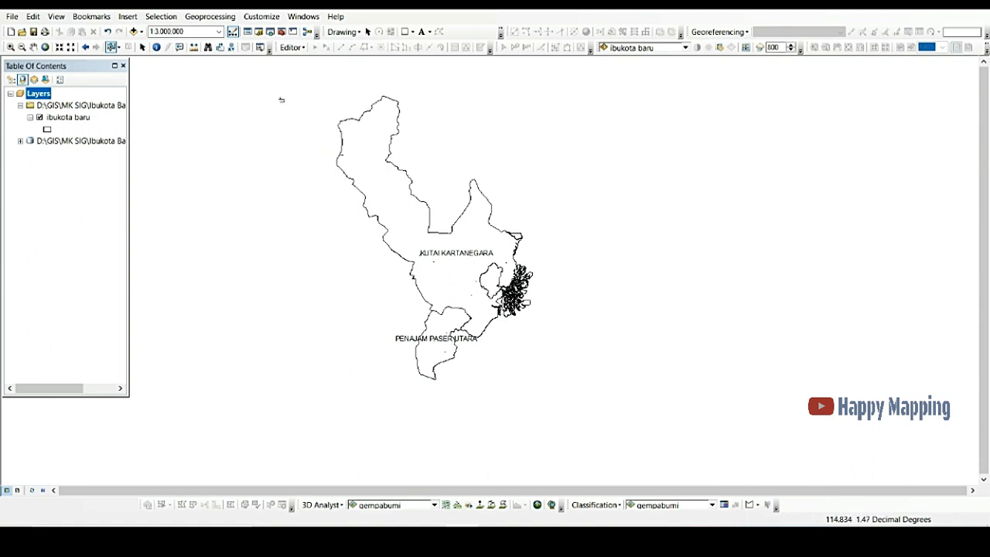
{"action": "left_click_drag", "start_coordinate": [265, 82], "coordinate": [596, 391]}
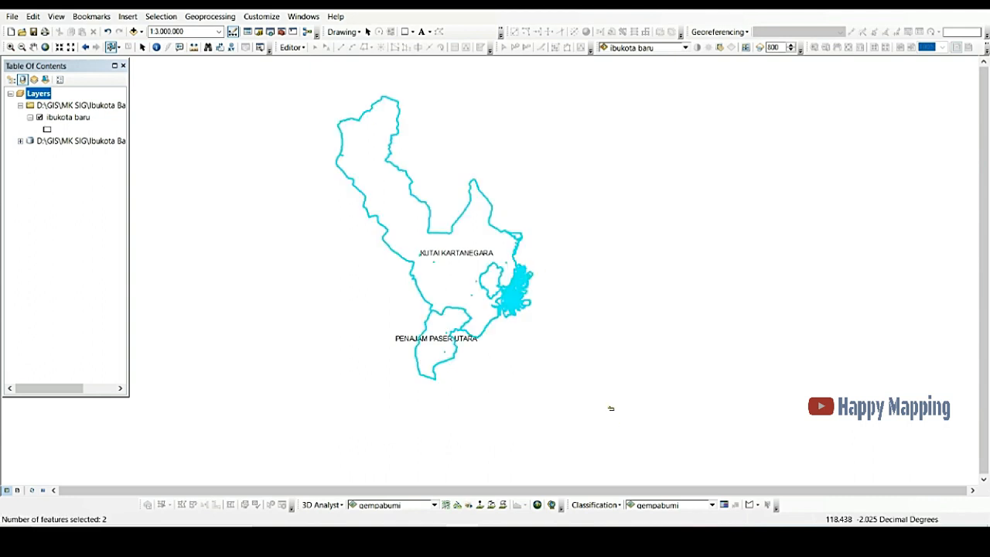
{"action": "left_click", "coordinate": [268, 126]}
{"action": "left_click_drag", "start_coordinate": [296, 79], "coordinate": [588, 399]}
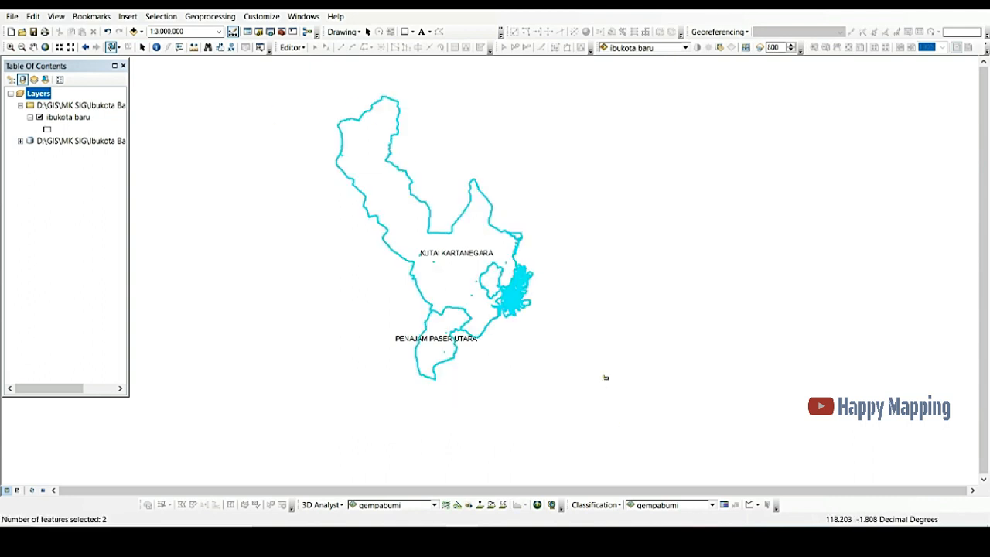
{"action": "left_click", "coordinate": [621, 284]}
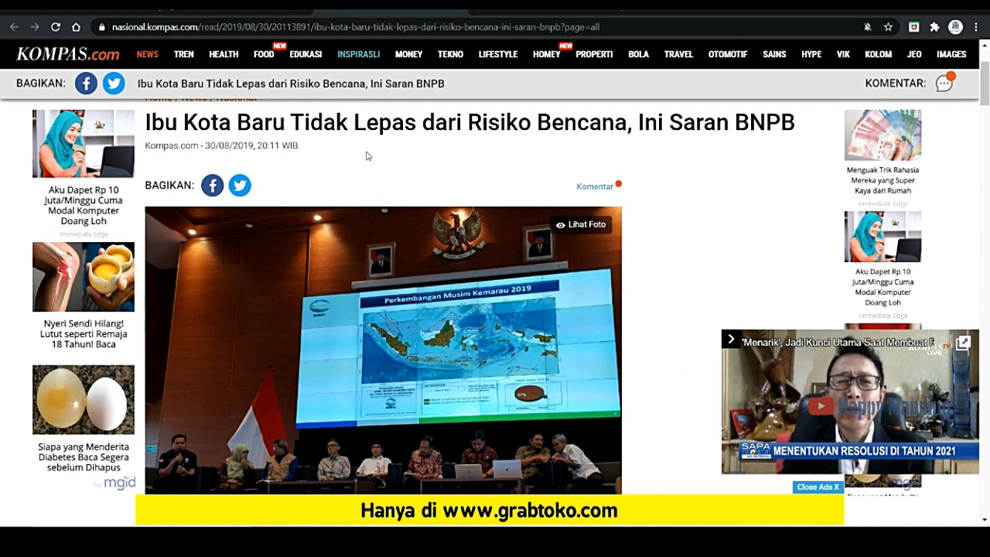
Step: Switch to the Kompas article in the browser and highlight the headline 'Ibu Kota Baru Tidak Lepas dari Risiko Bencana'
{"action": "left_click_drag", "start_coordinate": [145, 122], "coordinate": [627, 141]}
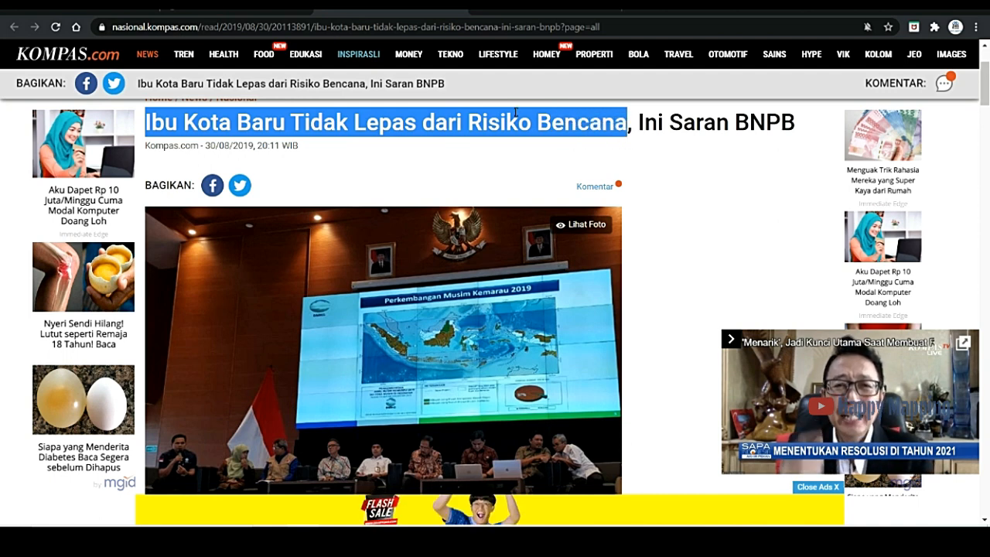
{"action": "left_click", "coordinate": [526, 155]}
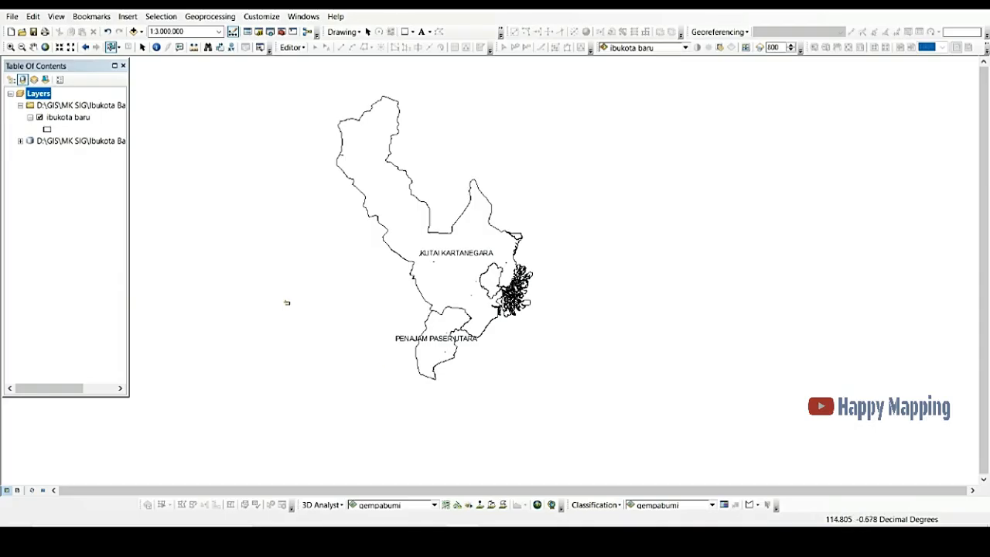
Step: Box-select the regency polygons again in the map and clear the selection
{"action": "left_click_drag", "start_coordinate": [246, 58], "coordinate": [687, 440]}
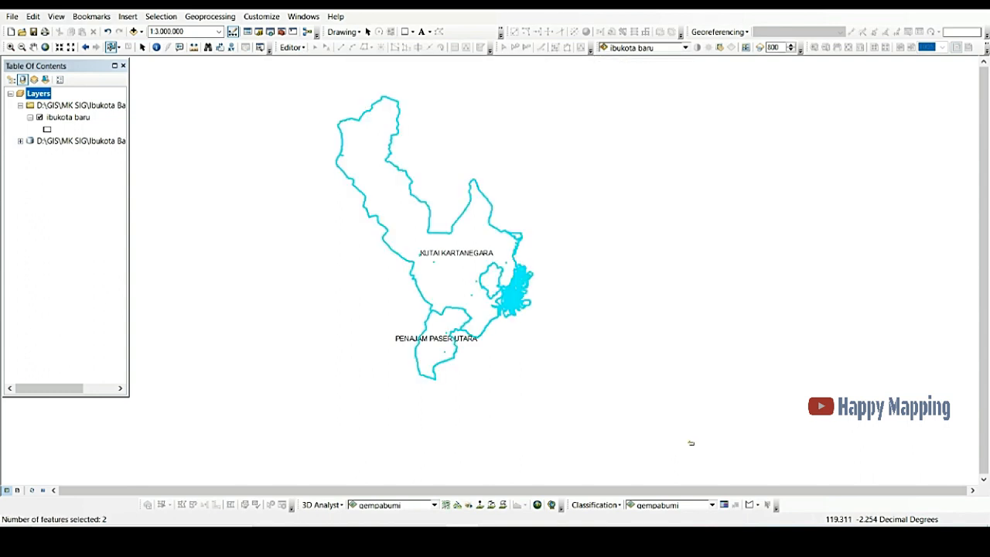
{"action": "left_click", "coordinate": [632, 195]}
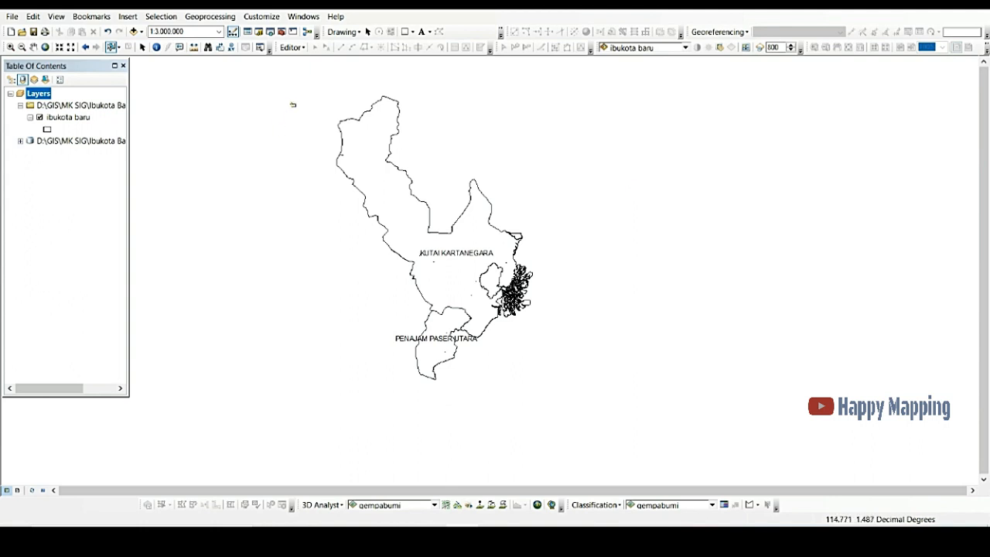
{"action": "left_click_drag", "start_coordinate": [276, 98], "coordinate": [586, 389]}
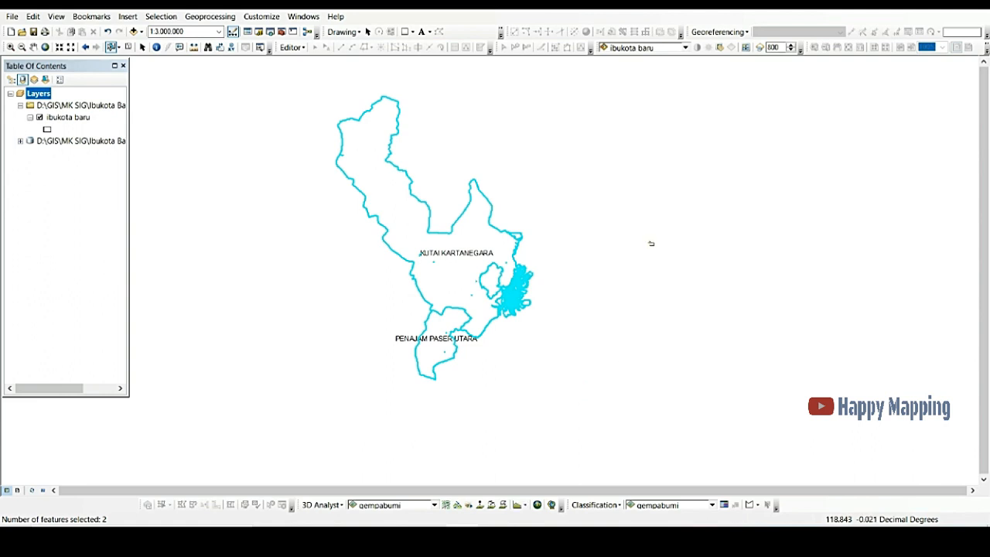
{"action": "left_click", "coordinate": [205, 99]}
{"action": "left_click_drag", "start_coordinate": [197, 93], "coordinate": [506, 220]}
{"action": "left_click", "coordinate": [404, 224]}
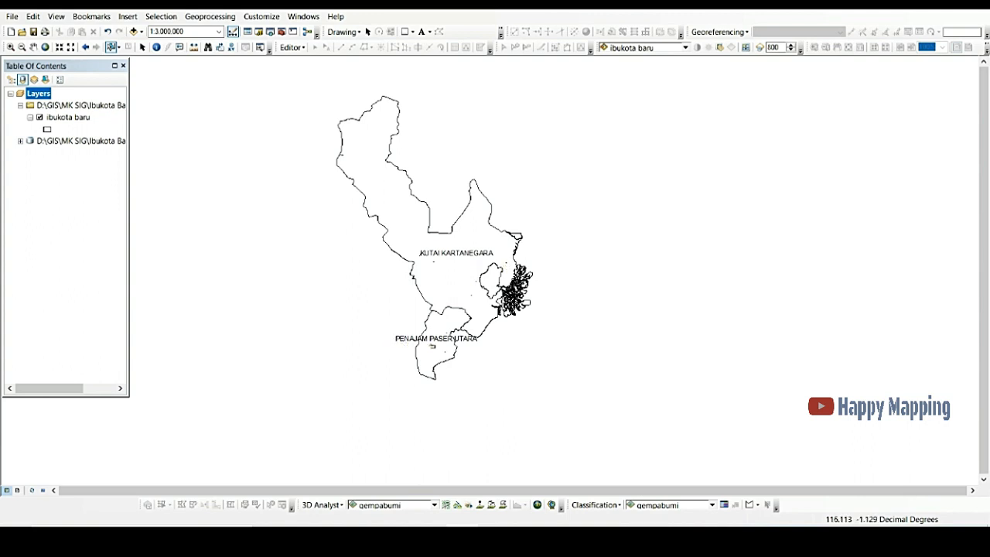
Step: Select Kutai Kartanegara and Penajam Paser Utara individually, then both by box, clearing the selection each time
{"action": "left_click", "coordinate": [456, 294]}
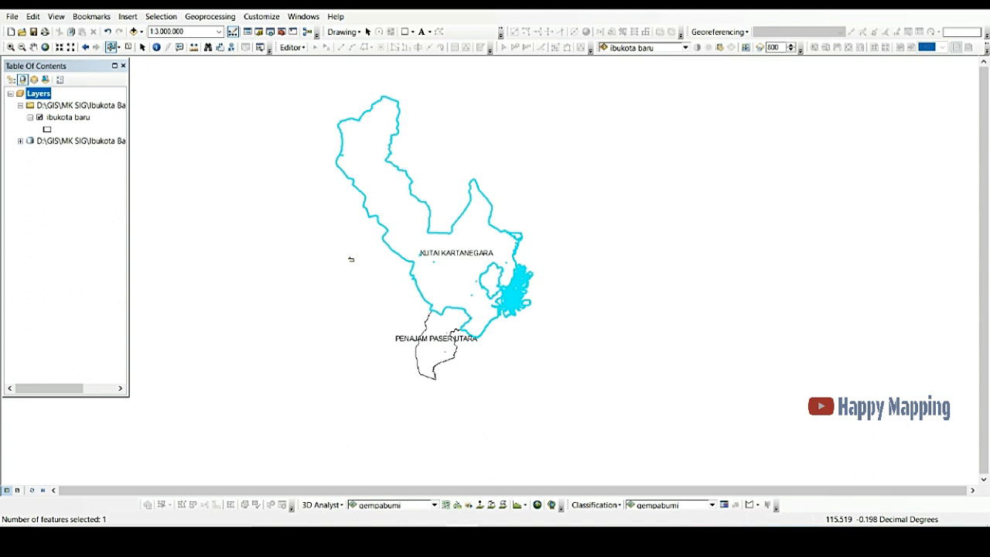
{"action": "left_click", "coordinate": [370, 242]}
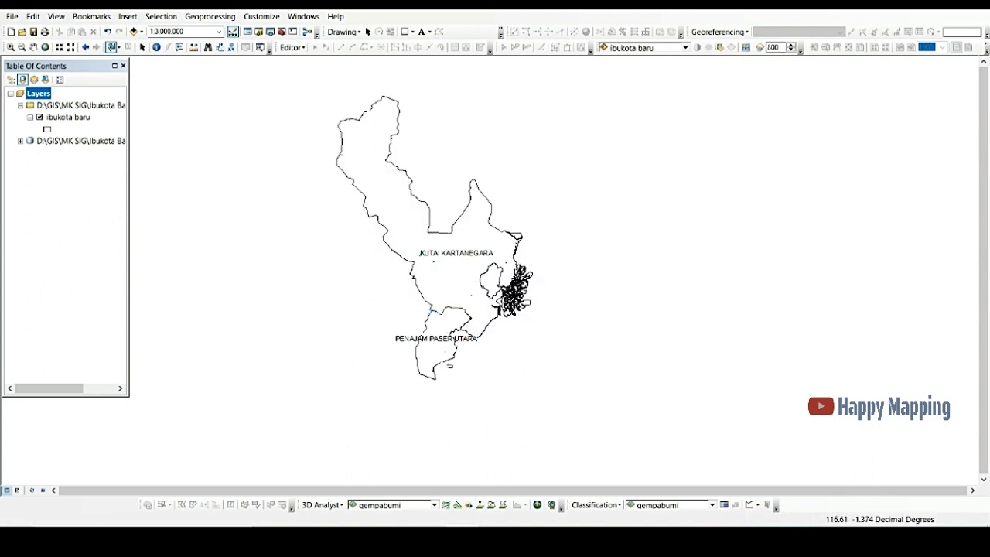
{"action": "left_click", "coordinate": [444, 360]}
{"action": "left_click", "coordinate": [458, 289]}
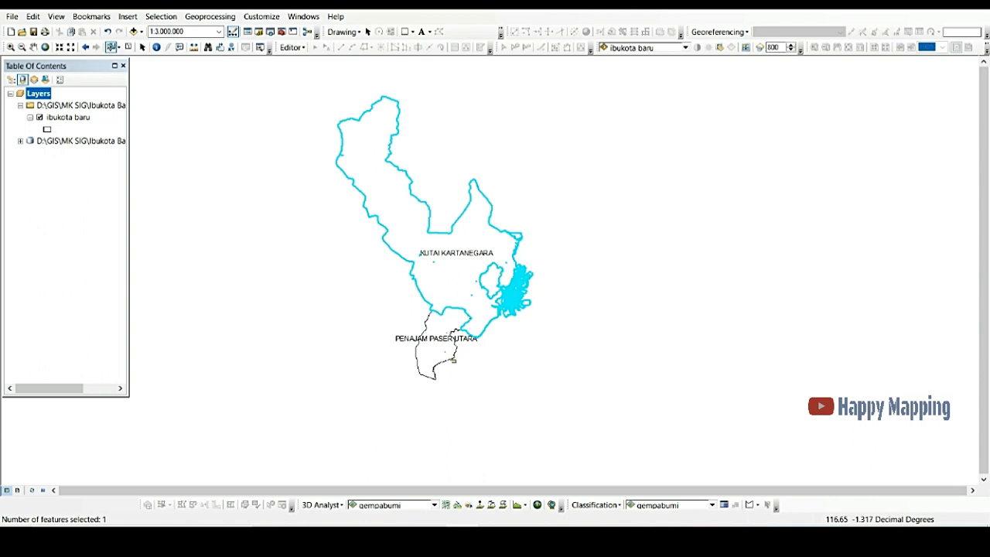
{"action": "left_click", "coordinate": [455, 360]}
{"action": "left_click", "coordinate": [454, 294]}
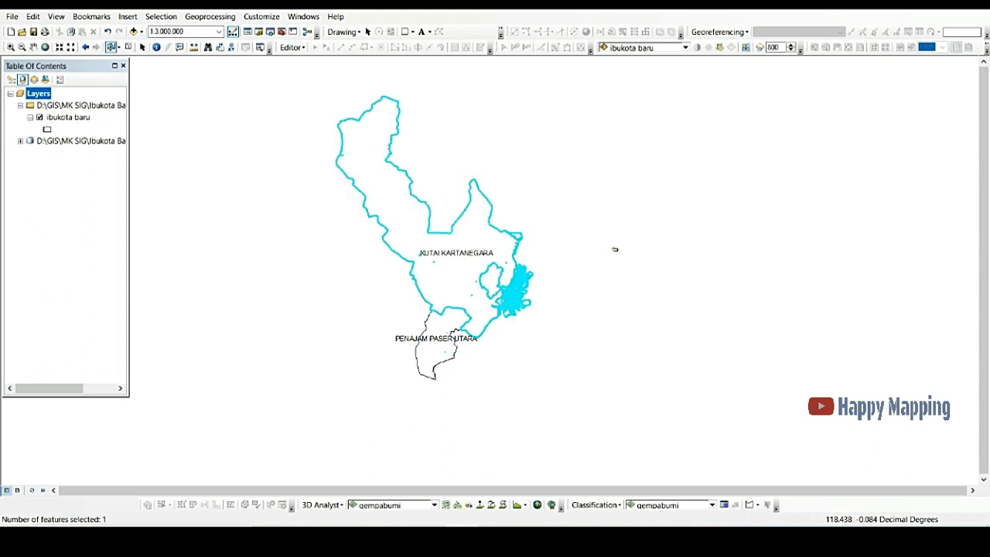
{"action": "left_click", "coordinate": [579, 324]}
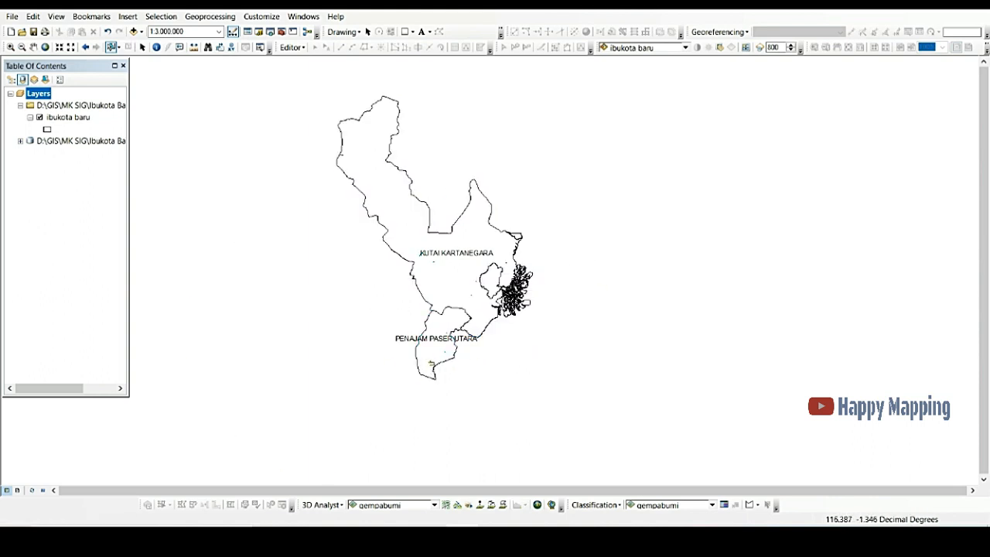
{"action": "left_click", "coordinate": [435, 359]}
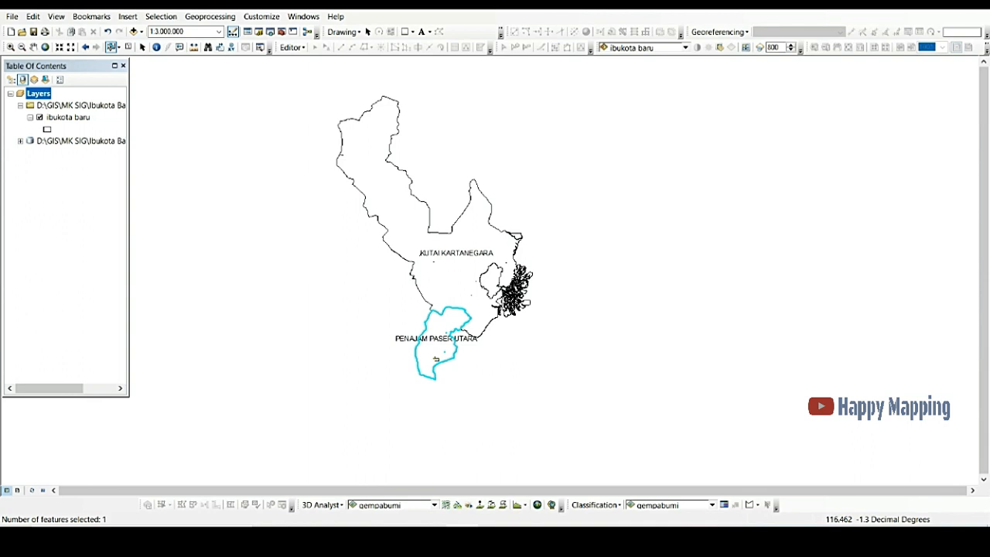
{"action": "left_click", "coordinate": [505, 365]}
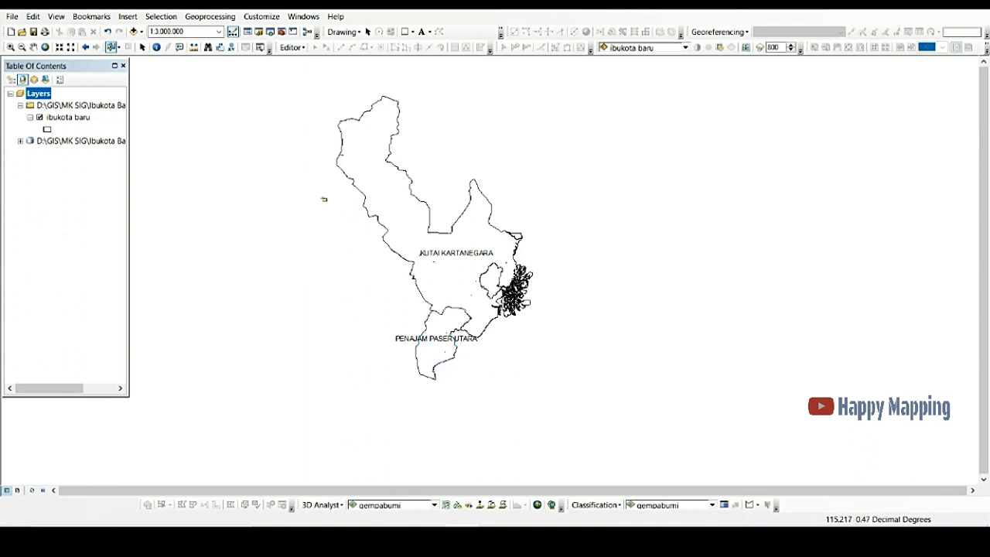
{"action": "left_click_drag", "start_coordinate": [267, 79], "coordinate": [599, 410]}
{"action": "left_click", "coordinate": [287, 141]}
Step: Open the Catalog, browse the MK SIG data list, and add the inaRISK_INDEKS_BAHAYA_KEKERINGAN layer to the map
{"action": "left_click", "coordinate": [259, 32]}
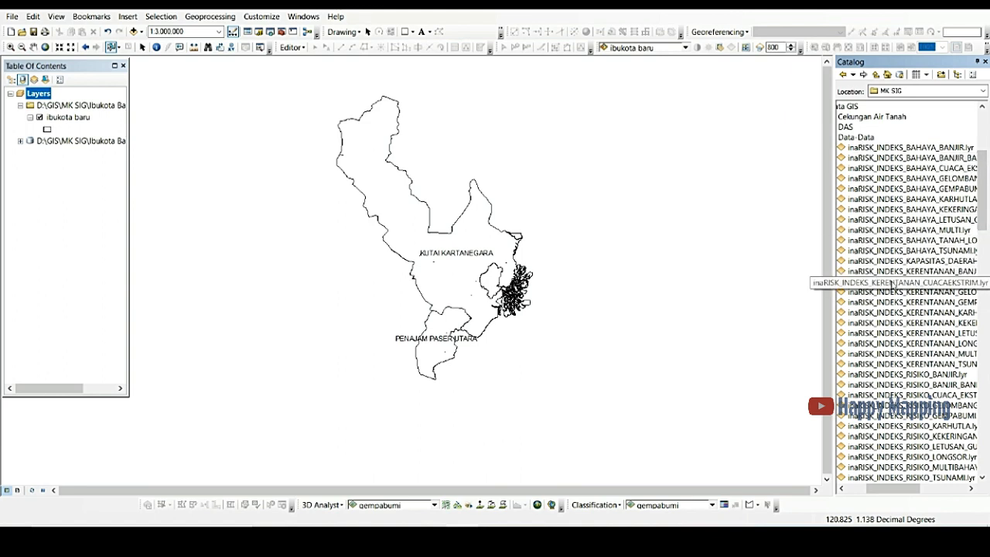
{"action": "scroll", "coordinate": [985, 225], "scroll_direction": "down", "scroll_amount": 8}
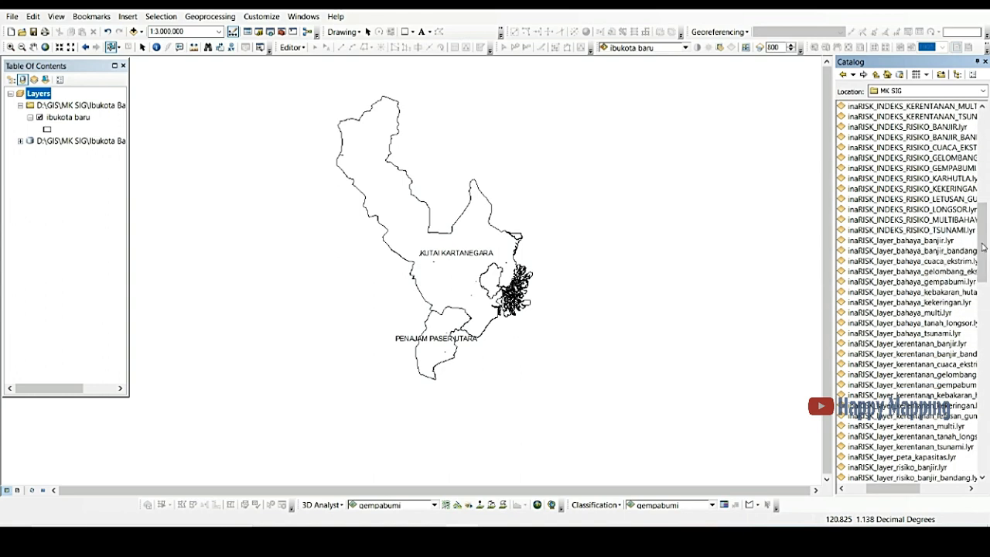
{"action": "left_click_drag", "start_coordinate": [985, 248], "coordinate": [979, 196]}
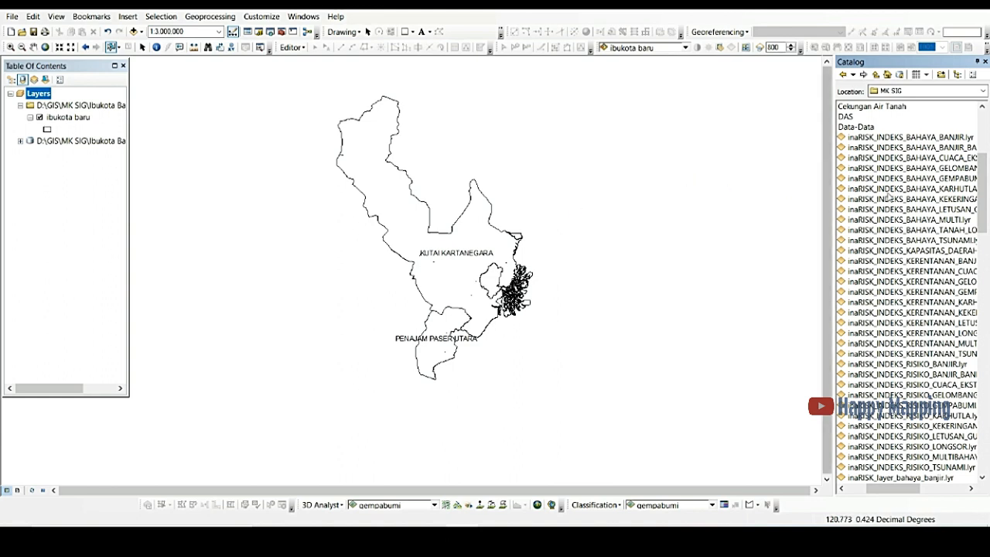
{"action": "left_click", "coordinate": [938, 201]}
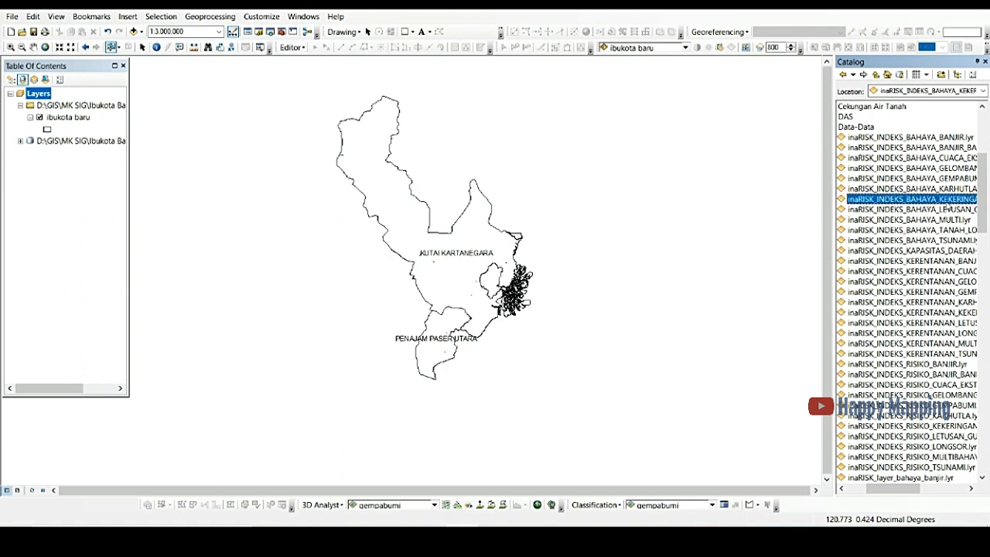
{"action": "left_click_drag", "start_coordinate": [932, 201], "coordinate": [47, 132]}
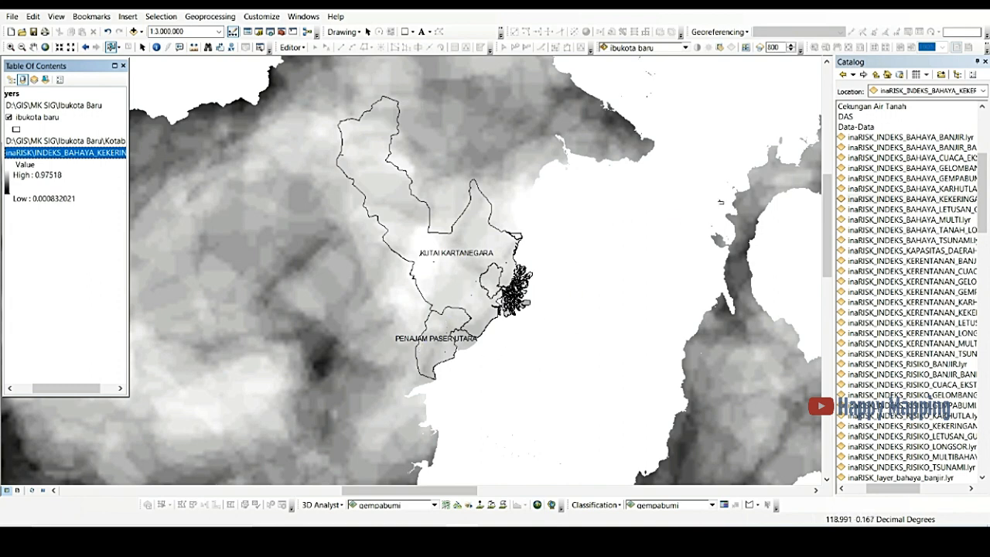
Step: Search the tools for 'by mask' and open the Extract by Mask tool
{"action": "left_click", "coordinate": [270, 35]}
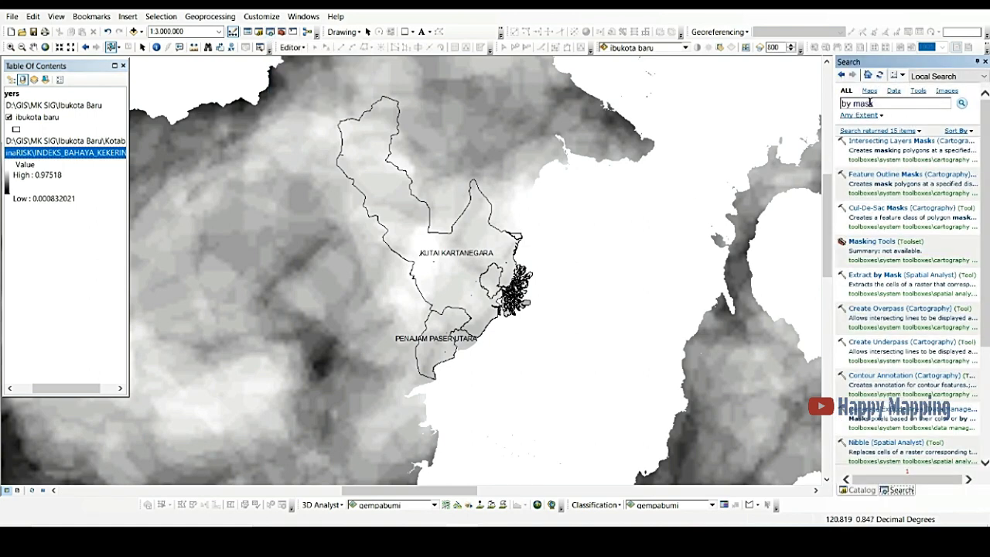
{"action": "triple_click", "coordinate": [854, 105]}
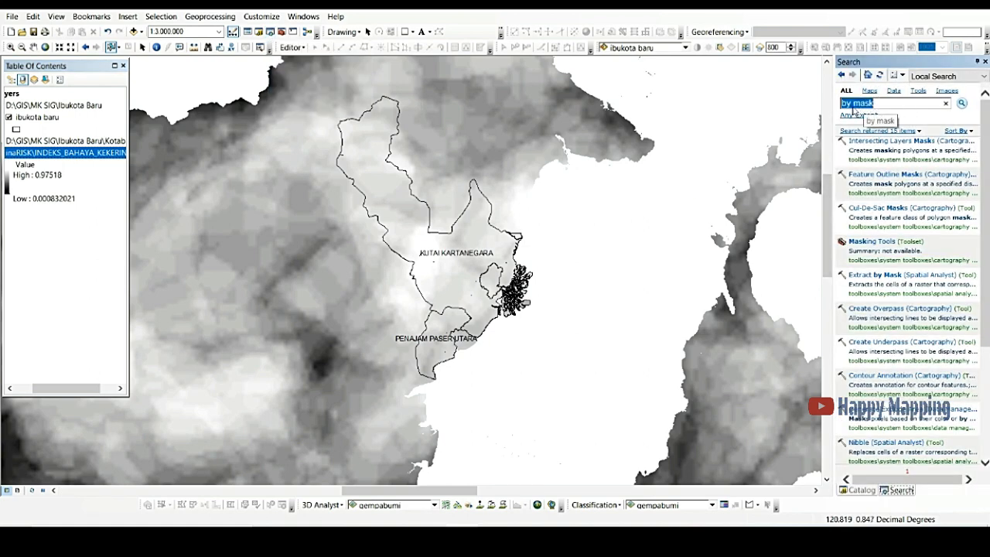
{"action": "key", "text": "BackSpace"}
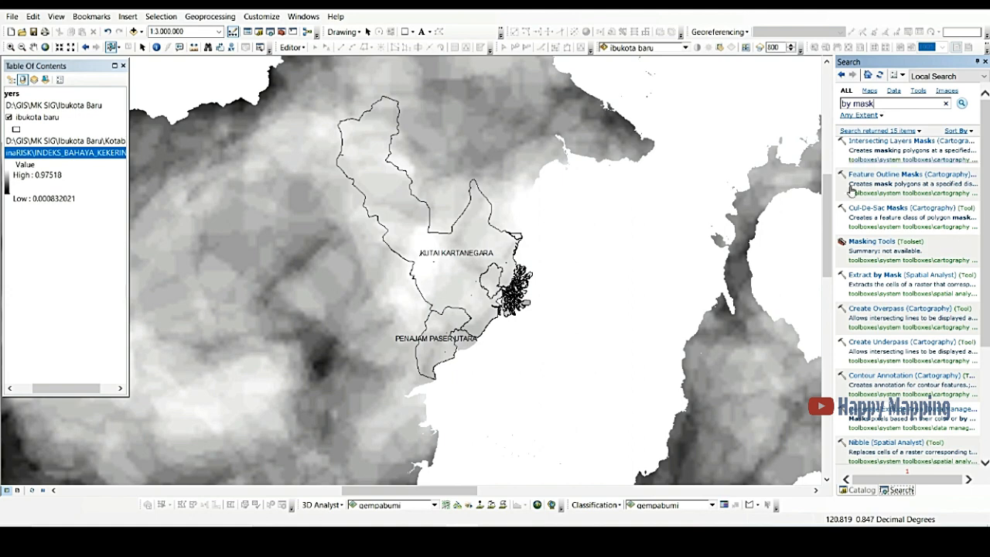
{"action": "left_click", "coordinate": [892, 275]}
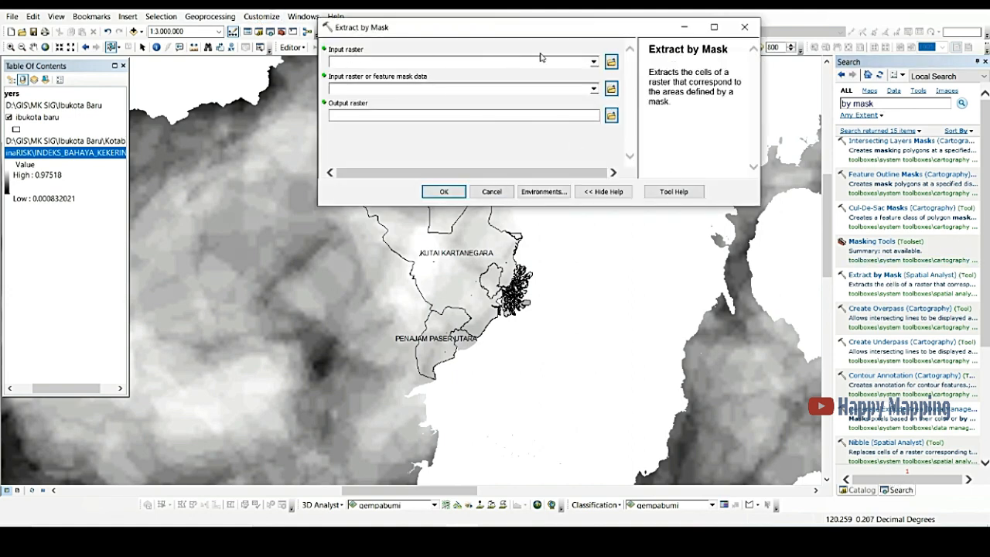
Step: Run Extract by Mask with INDEKS_BAHAYA_KEKERINGAN as input, ibukota baru as mask, saving the output as kekeringan in Kotabaru.gdb
{"action": "left_click", "coordinate": [595, 62]}
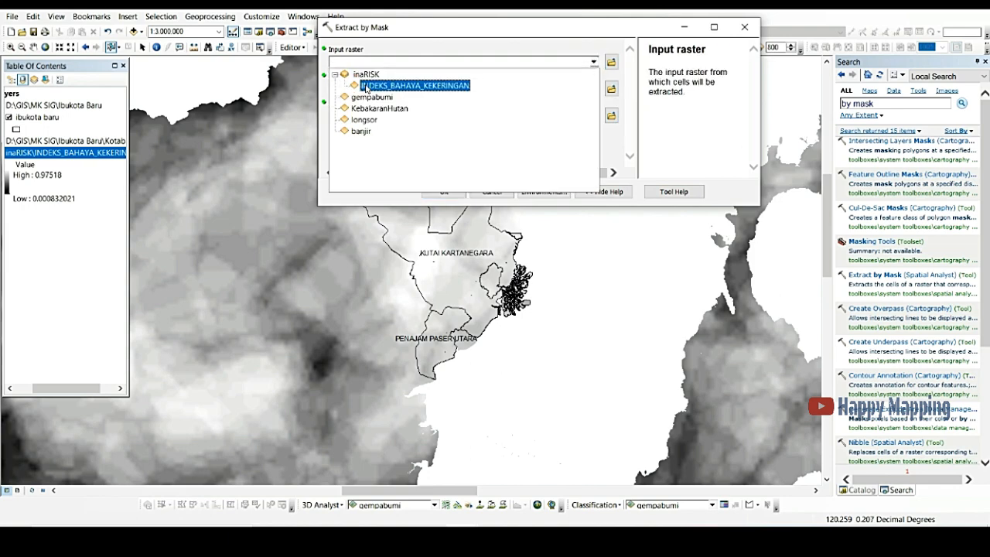
{"action": "left_click", "coordinate": [422, 86]}
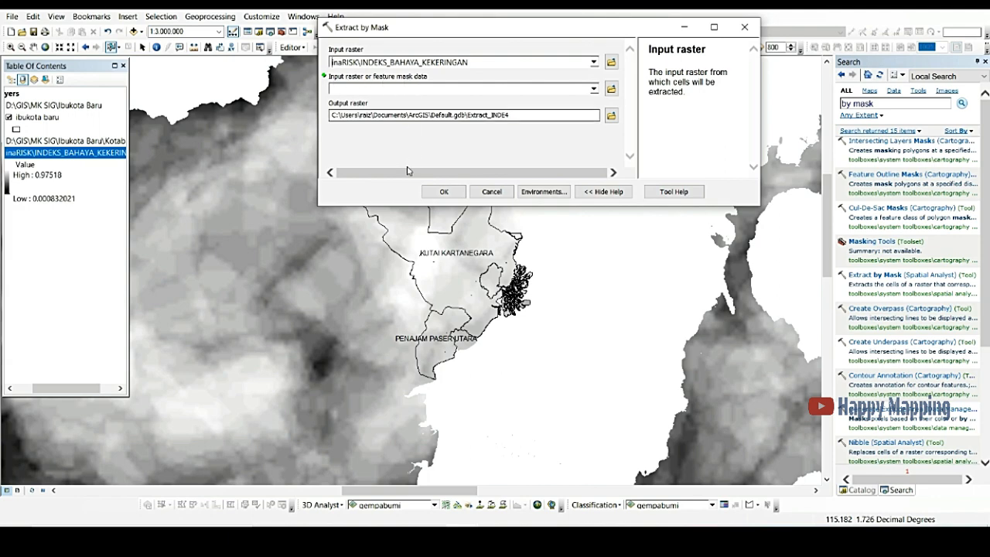
{"action": "left_click", "coordinate": [593, 90]}
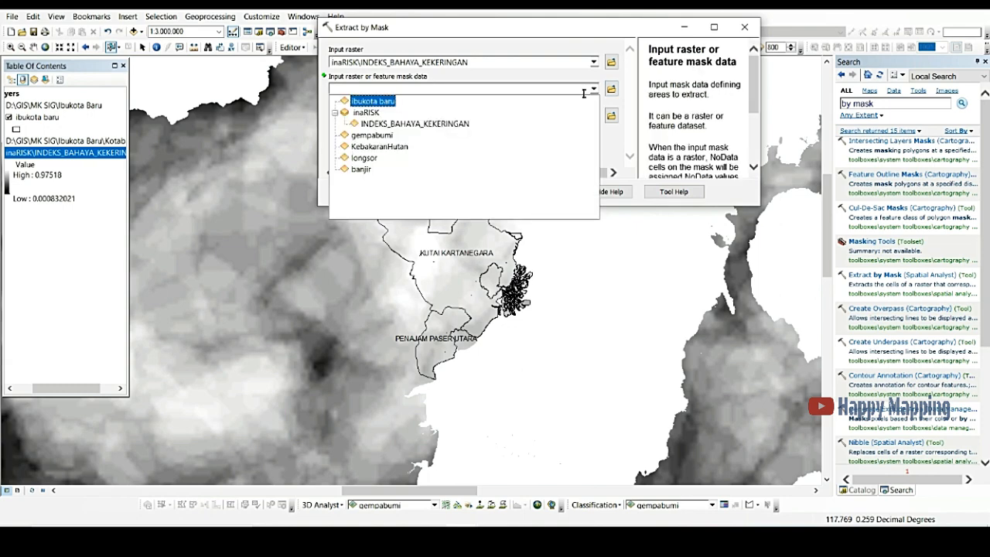
{"action": "left_click", "coordinate": [367, 103]}
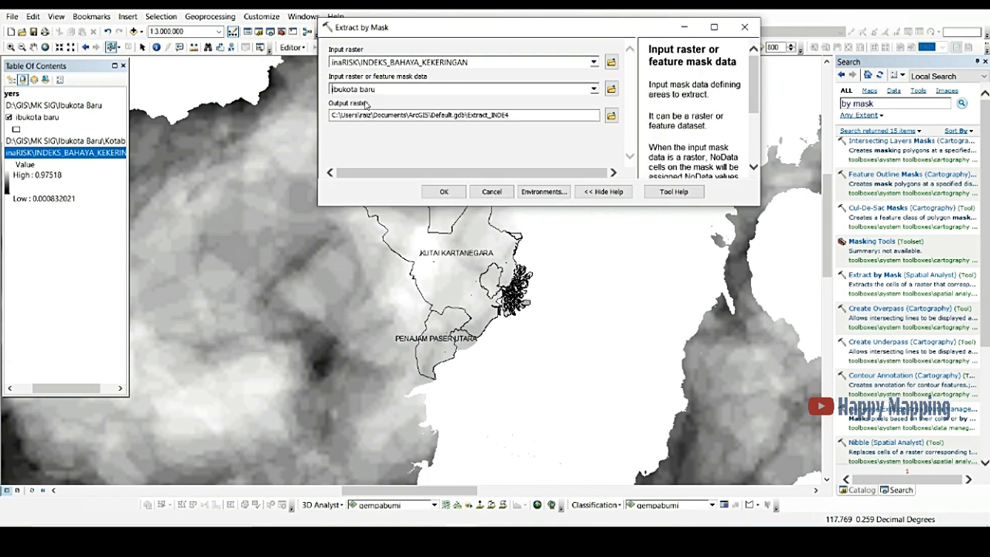
{"action": "left_click", "coordinate": [611, 116]}
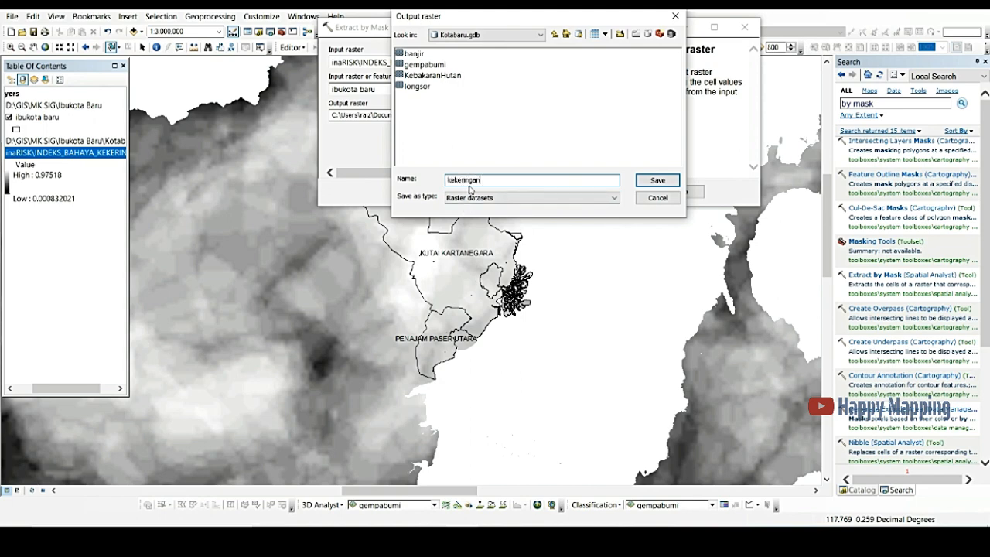
{"action": "left_click", "coordinate": [658, 179]}
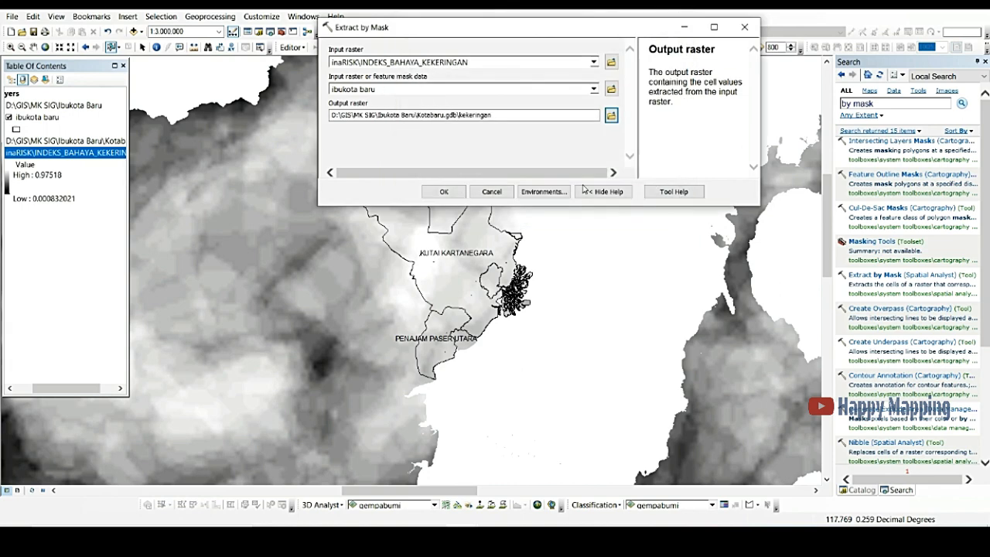
{"action": "left_click", "coordinate": [445, 191]}
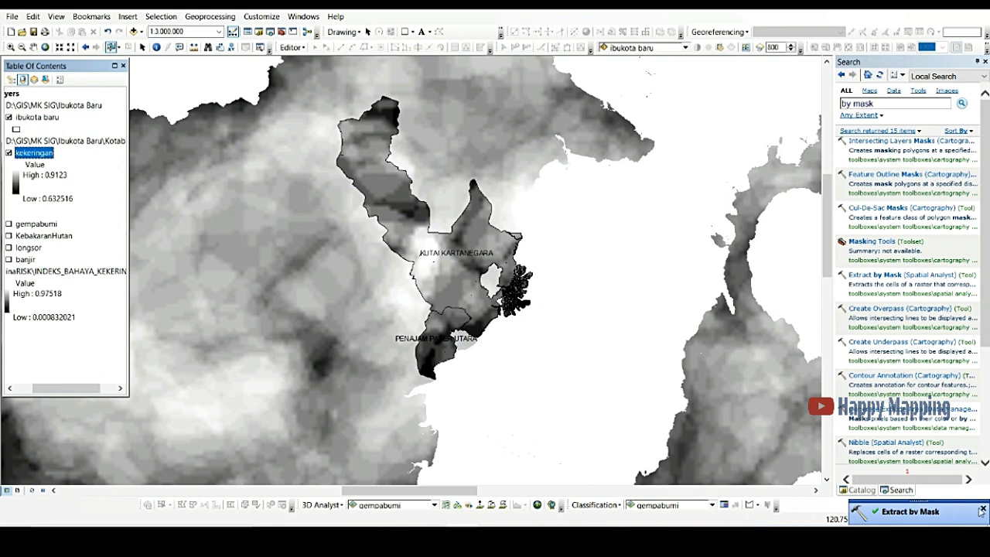
Step: Remove the original inaRISK INDEKS_BAHAYA_KEKERINGAN raster layer from the table of contents
{"action": "left_click", "coordinate": [57, 271]}
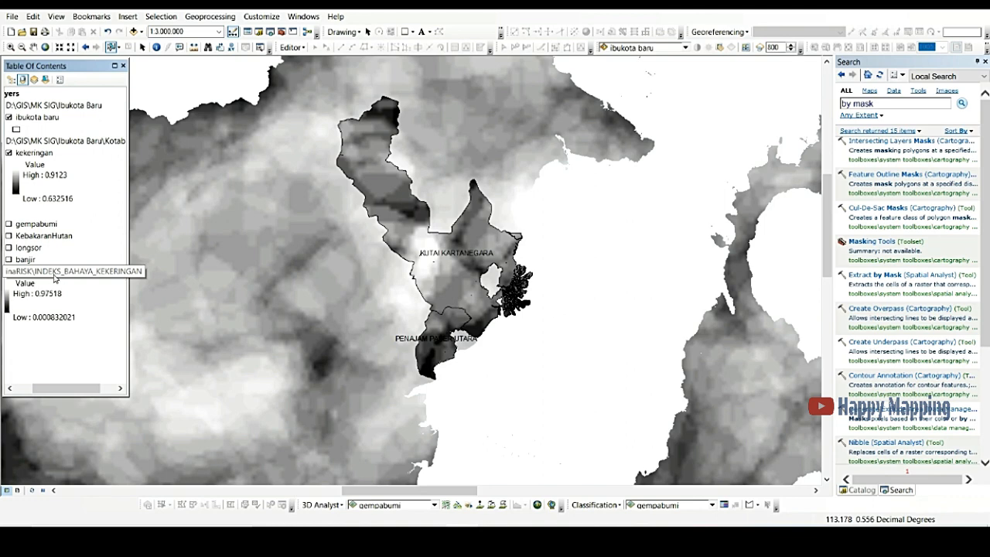
{"action": "right_click", "coordinate": [56, 277]}
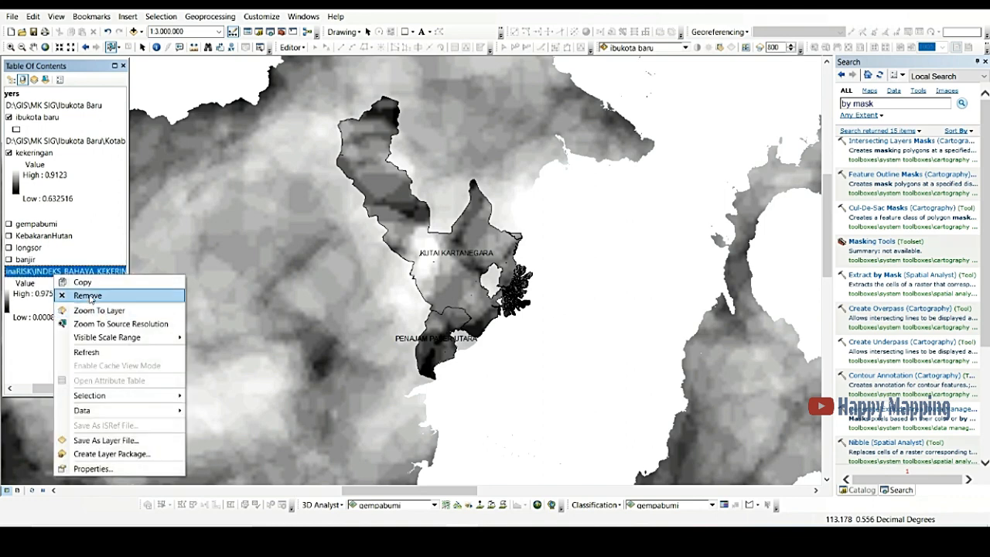
{"action": "left_click", "coordinate": [89, 297]}
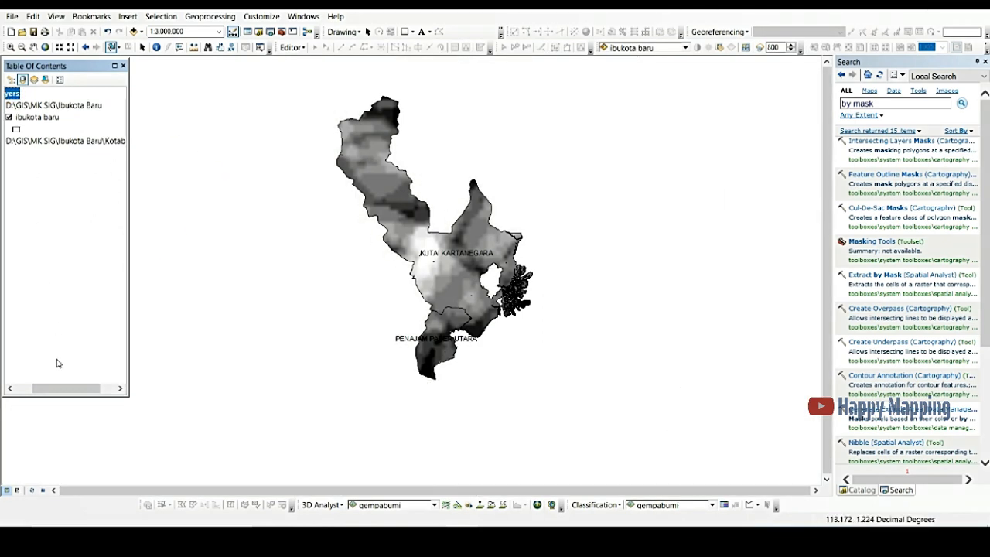
Step: Switch to the inaRISK web map, zoom out around the new capital and display the Kebakaran Hutan dan Lahan hazard layer
{"action": "left_click_drag", "start_coordinate": [61, 390], "coordinate": [44, 391]}
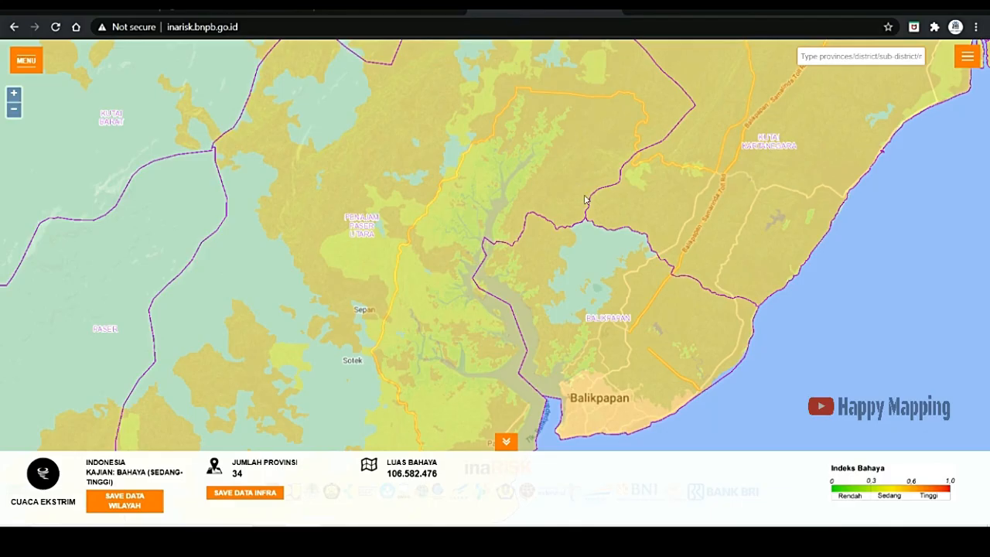
{"action": "scroll", "coordinate": [602, 311], "scroll_direction": "up", "scroll_amount": 2}
{"action": "scroll", "coordinate": [602, 311], "scroll_direction": "down", "scroll_amount": 3}
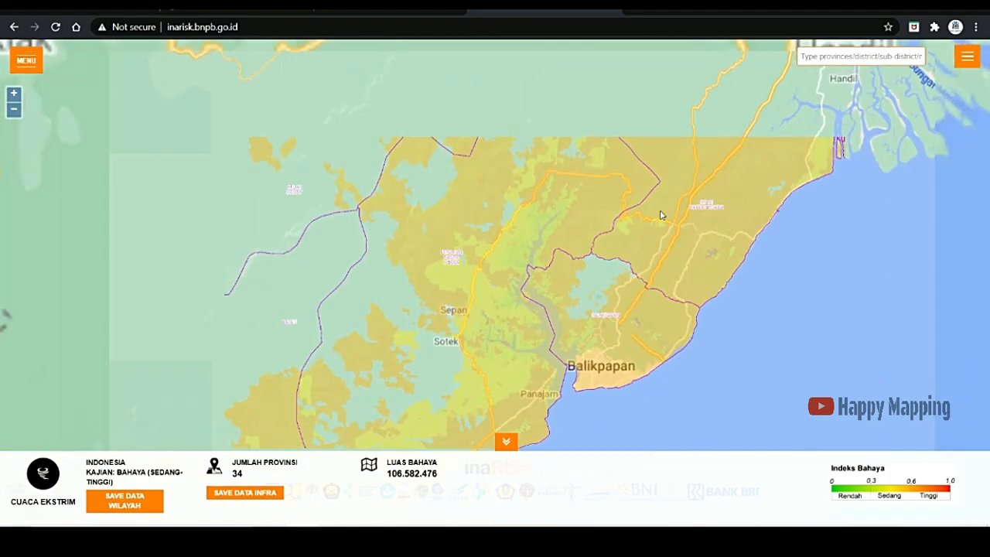
{"action": "scroll", "coordinate": [661, 215], "scroll_direction": "down", "scroll_amount": 1}
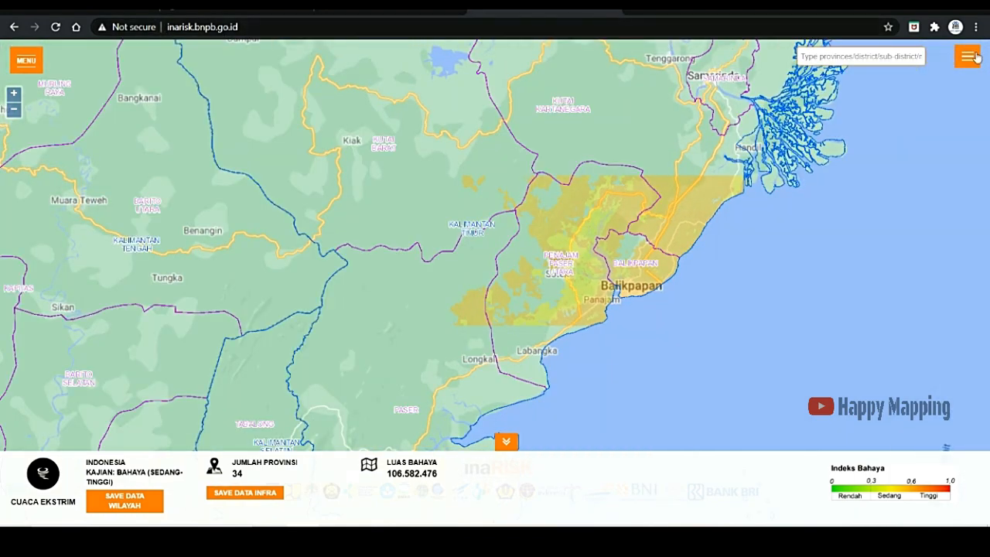
{"action": "left_click", "coordinate": [967, 56]}
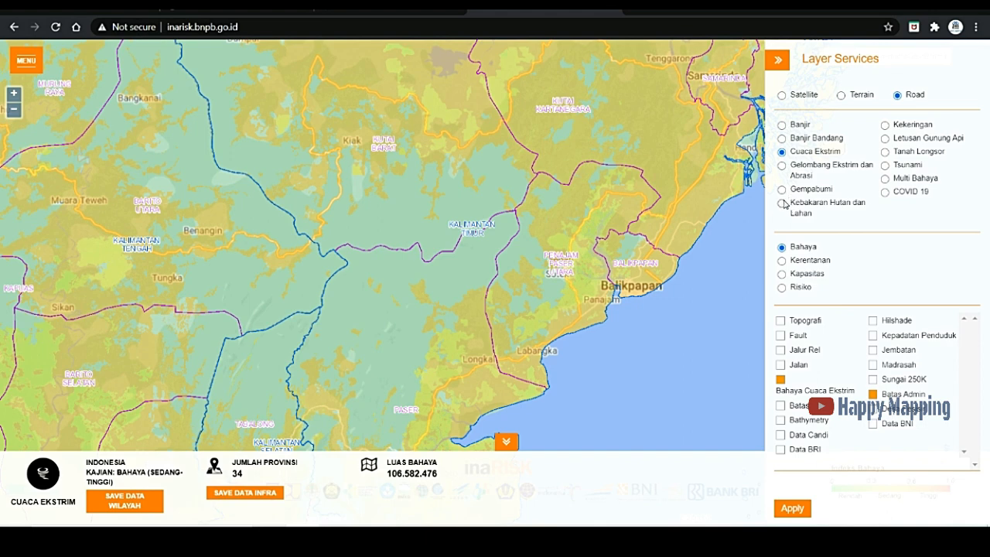
{"action": "left_click", "coordinate": [782, 203]}
{"action": "left_click", "coordinate": [795, 510]}
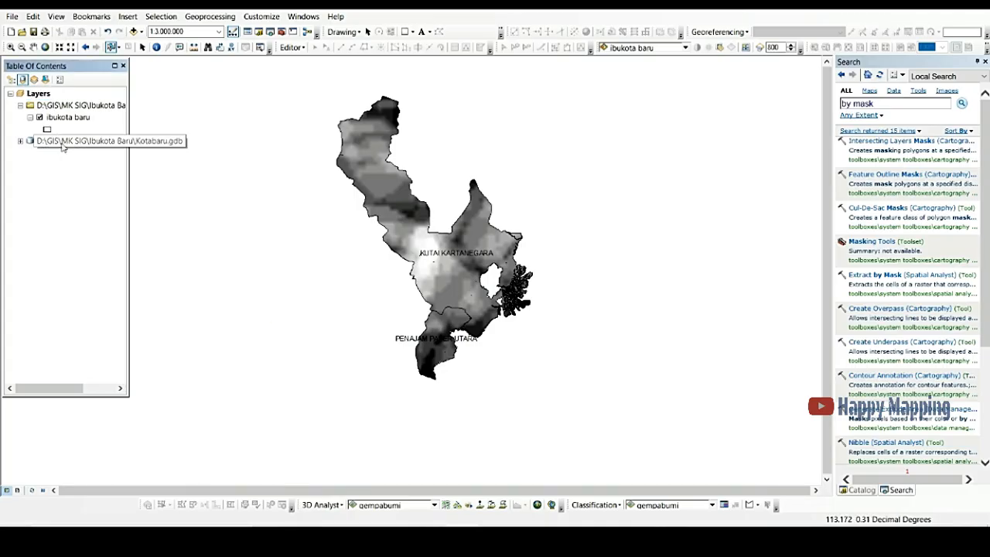
Step: Give the kekeringan layer a brown–yellow–teal stretched color ramp with Invert enabled
{"action": "right_click", "coordinate": [62, 141]}
{"action": "left_click", "coordinate": [31, 167]}
{"action": "left_click", "coordinate": [20, 141]}
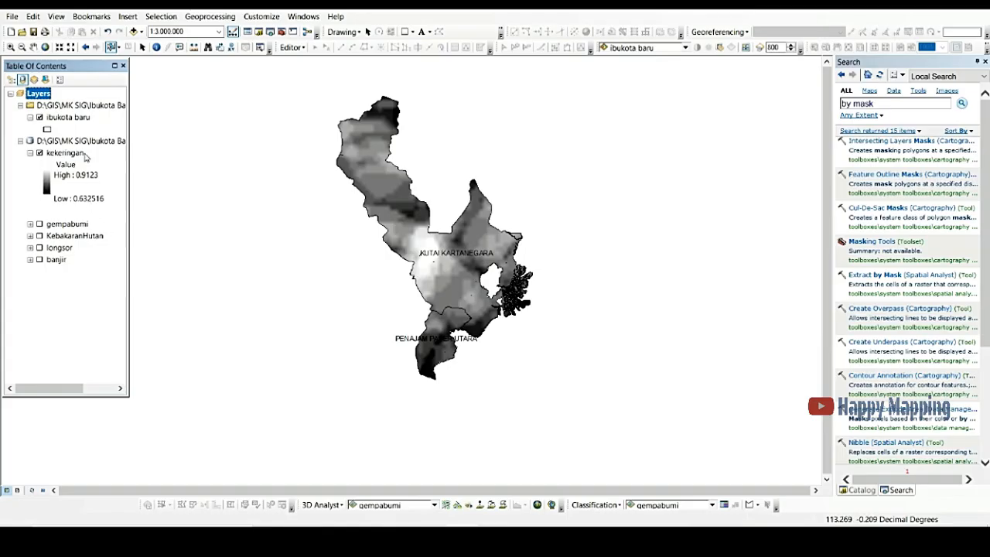
{"action": "left_click", "coordinate": [84, 142]}
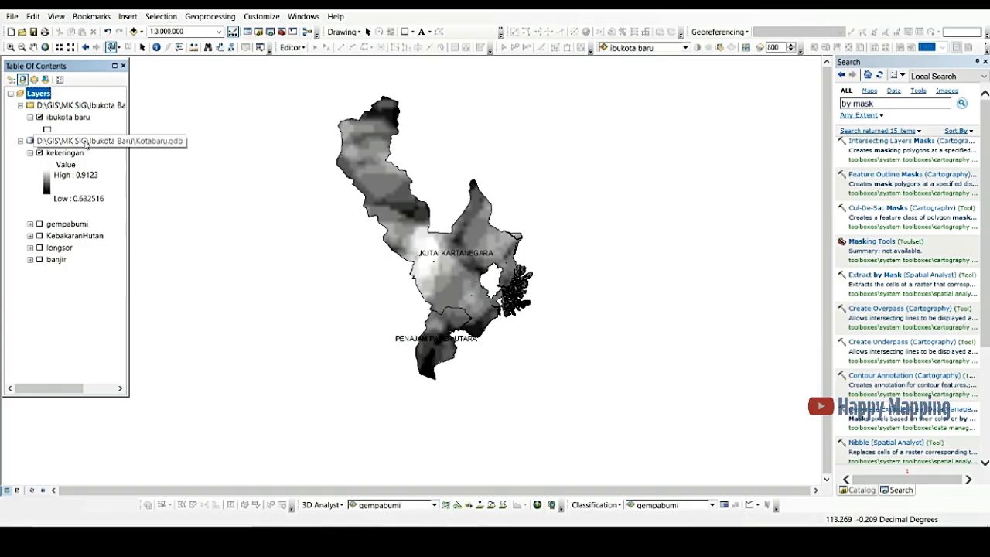
{"action": "left_click", "coordinate": [69, 153]}
{"action": "right_click", "coordinate": [70, 154]}
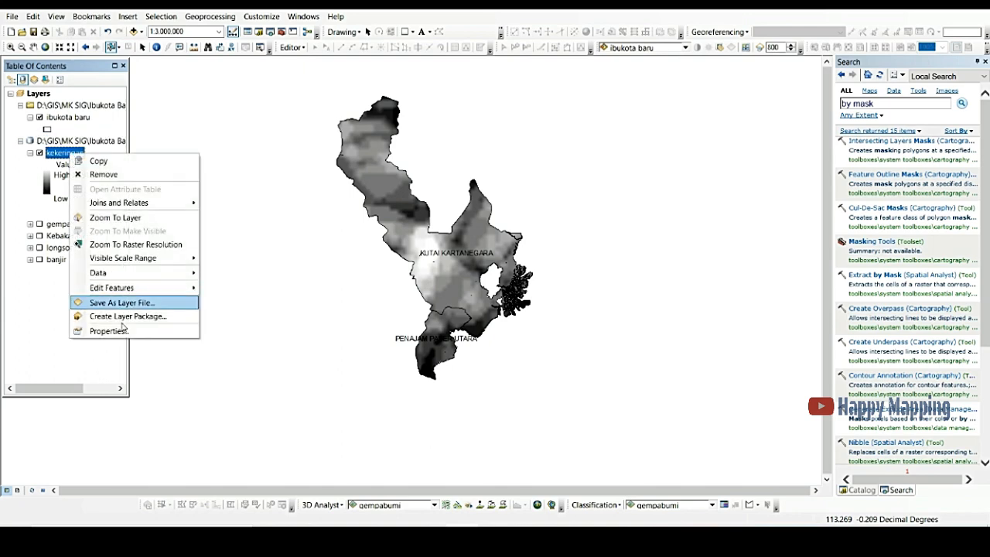
{"action": "left_click", "coordinate": [89, 331]}
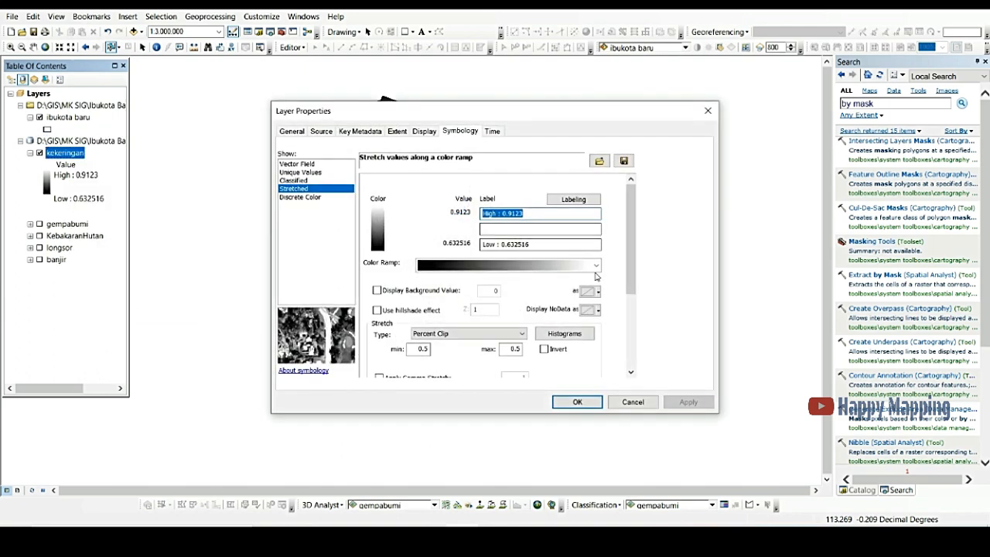
{"action": "left_click", "coordinate": [596, 265]}
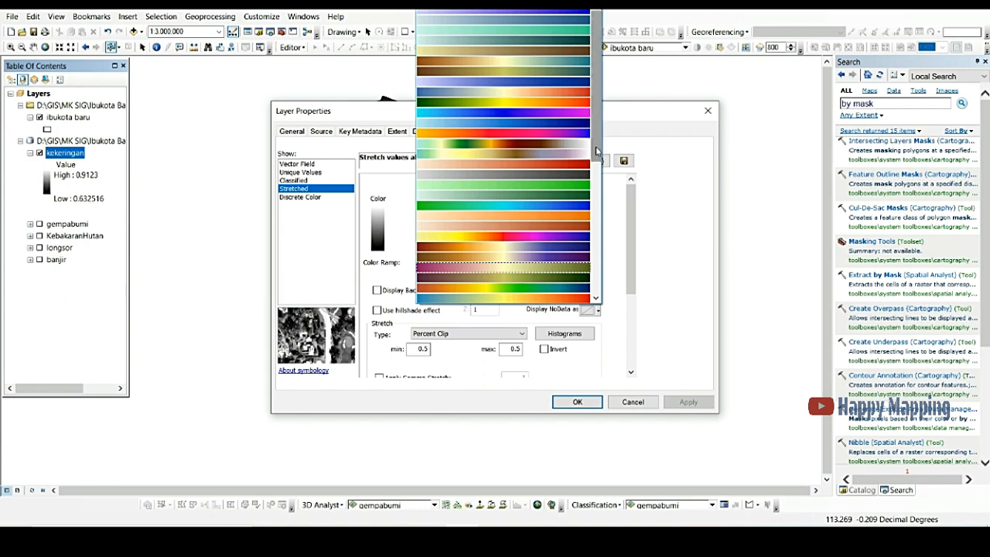
{"action": "left_click", "coordinate": [470, 107]}
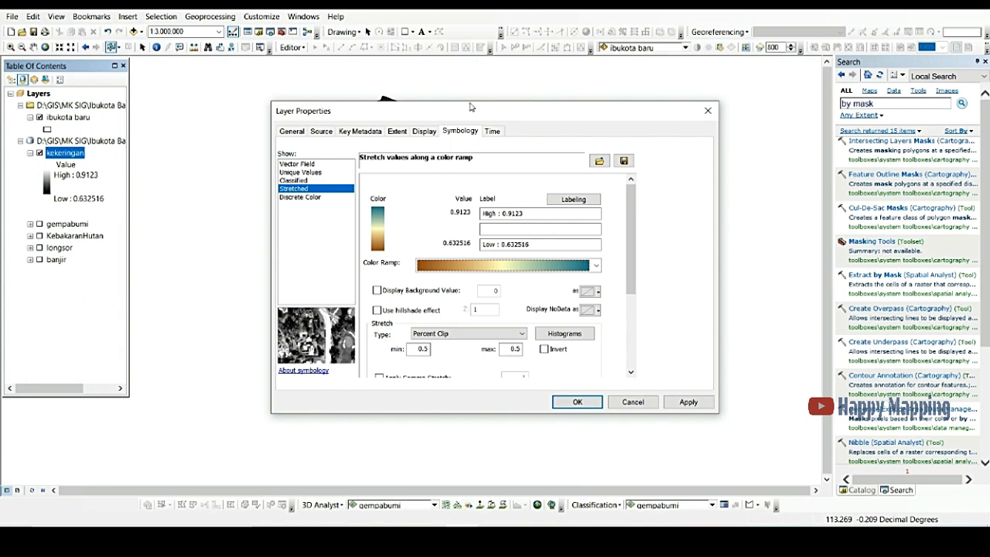
{"action": "left_click", "coordinate": [544, 349]}
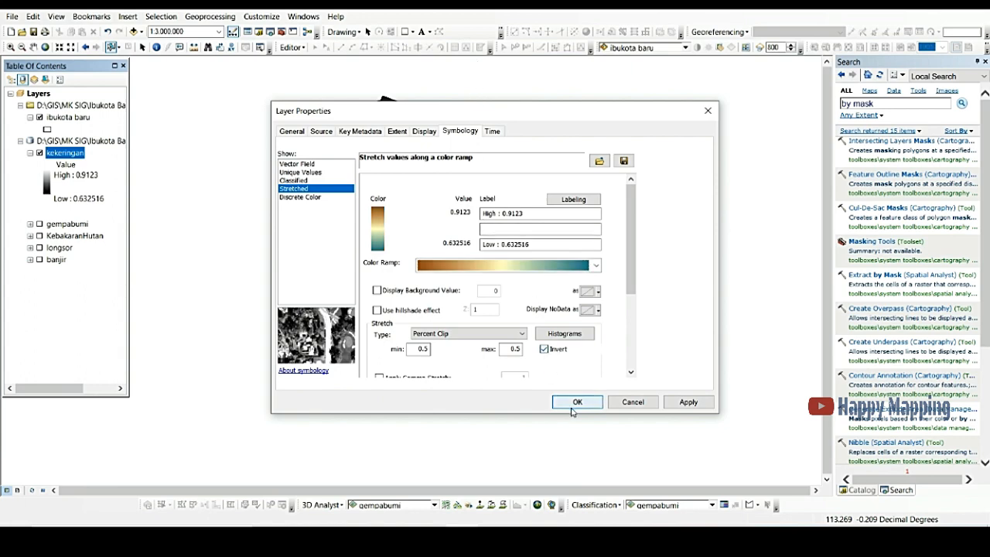
{"action": "left_click", "coordinate": [572, 407]}
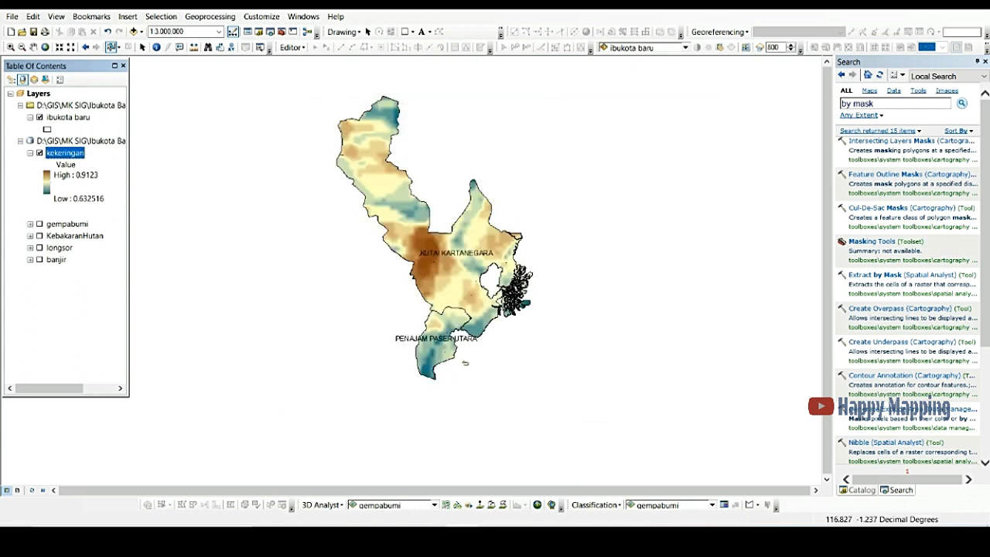
Step: Relabel the kekeringan legend's high value as Tinggi and its low value as Sedang
{"action": "left_click", "coordinate": [71, 176]}
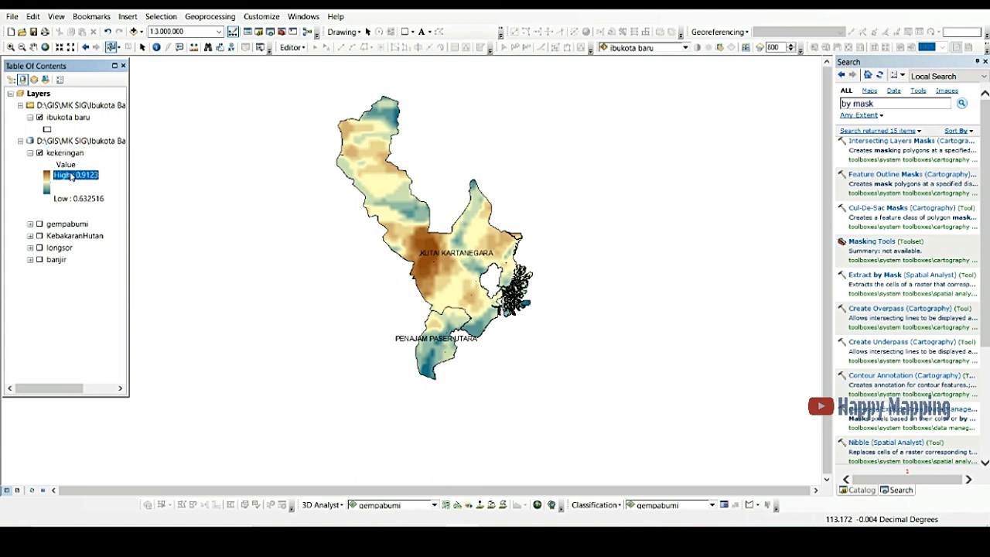
{"action": "left_click", "coordinate": [71, 176]}
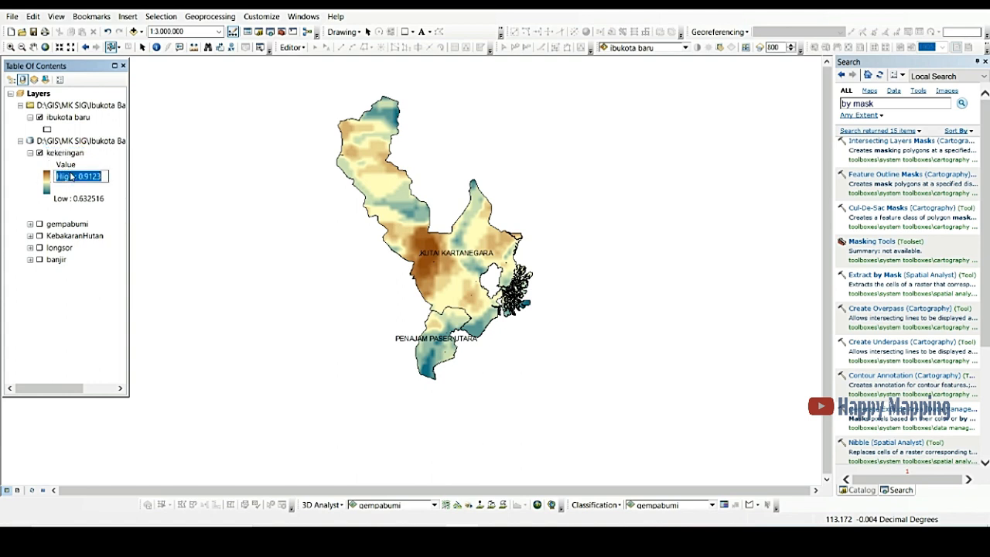
{"action": "type", "text": "Tingg"}
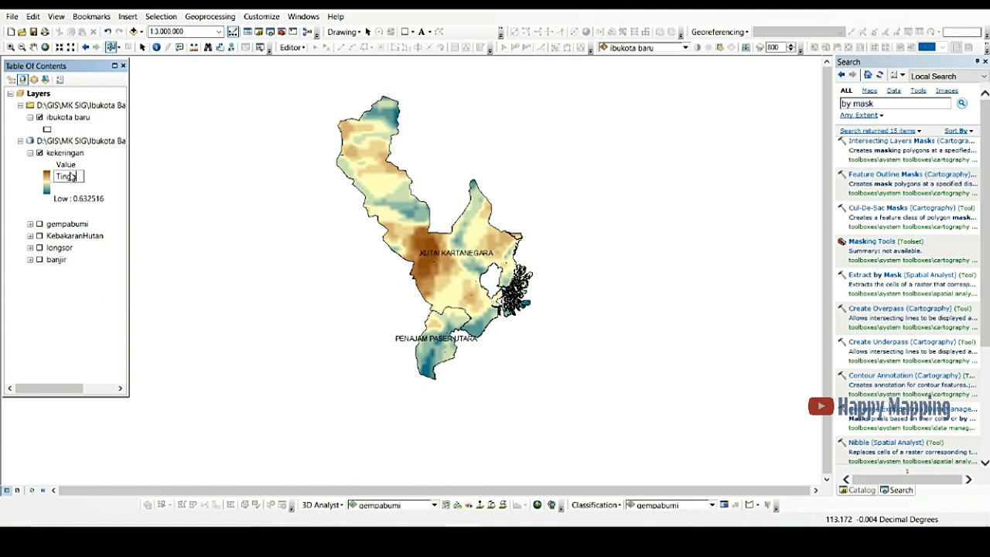
{"action": "type", "text": "ii"}
{"action": "double_click", "coordinate": [71, 176]}
{"action": "left_click", "coordinate": [90, 201]}
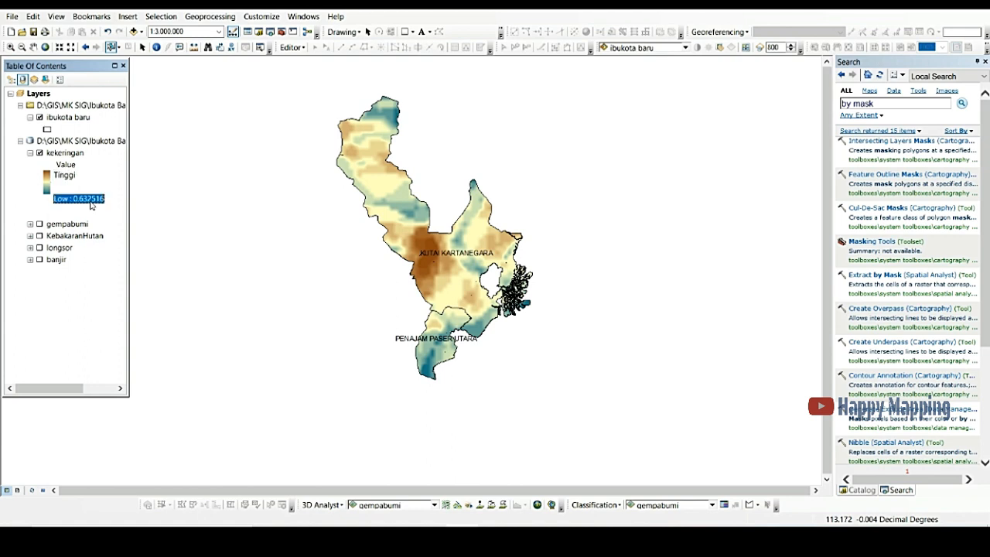
{"action": "left_click", "coordinate": [91, 203]}
{"action": "type", "text": "Rendah"}
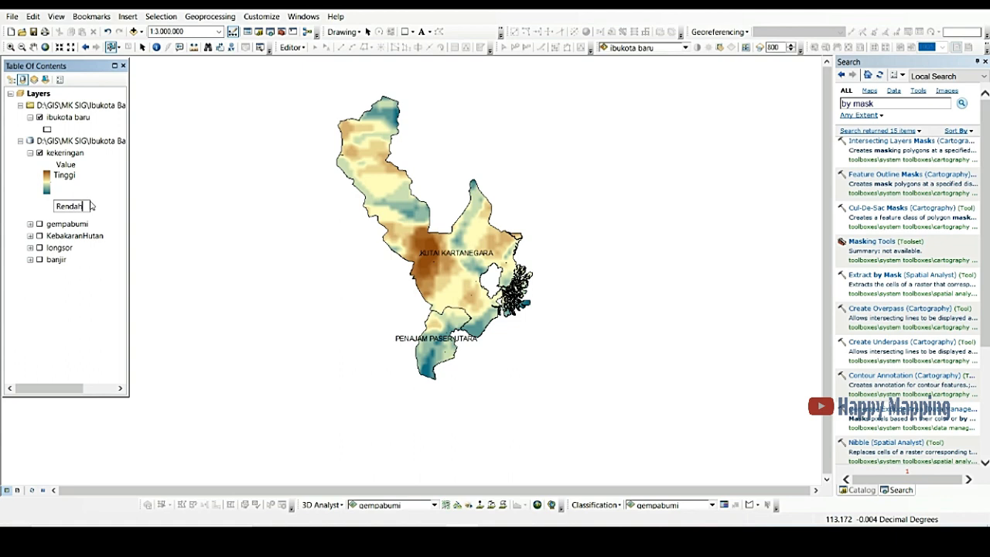
{"action": "key", "text": "BackSpace"}
{"action": "key", "text": "BackSpace"}
{"action": "key", "text": "BackSpace"}
{"action": "key", "text": "BackSpace"}
{"action": "key", "text": "BackSpace"}
{"action": "type", "text": "Sedang"}
{"action": "key", "text": "Return"}
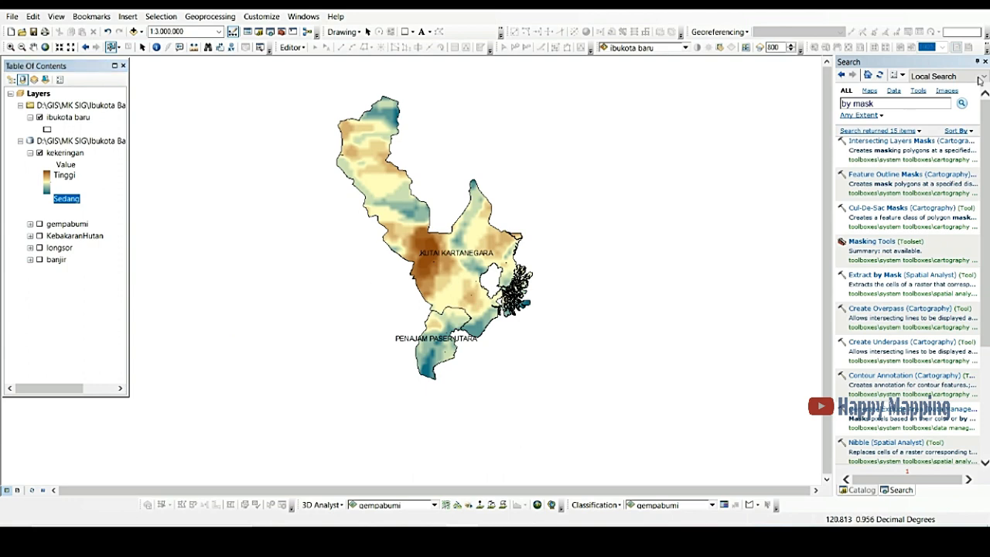
Step: Close the side panels and zoom the map in on the clipped drought raster at 1:2,500,000
{"action": "left_click", "coordinate": [985, 62]}
{"action": "scroll", "coordinate": [434, 263], "scroll_direction": "up", "scroll_amount": 1}
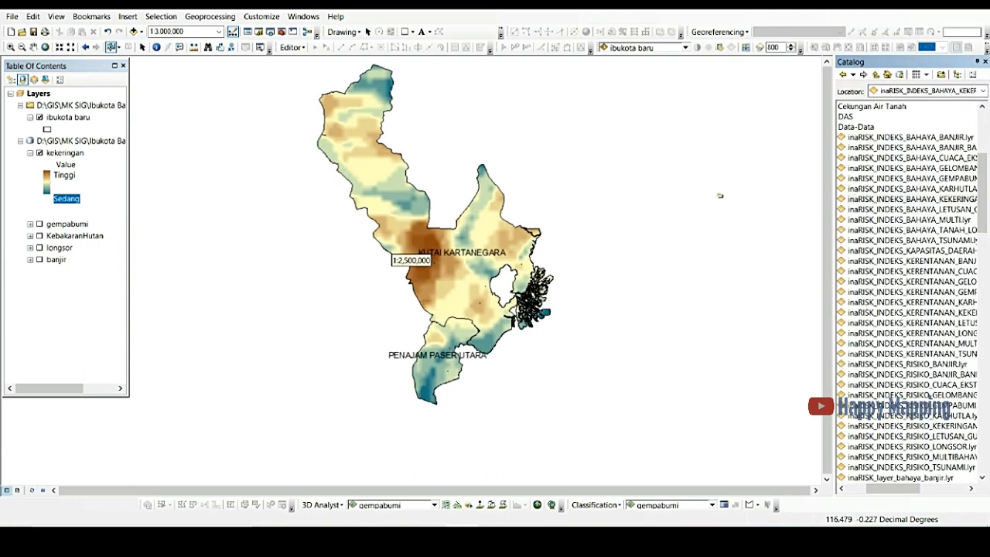
{"action": "left_click", "coordinate": [986, 61]}
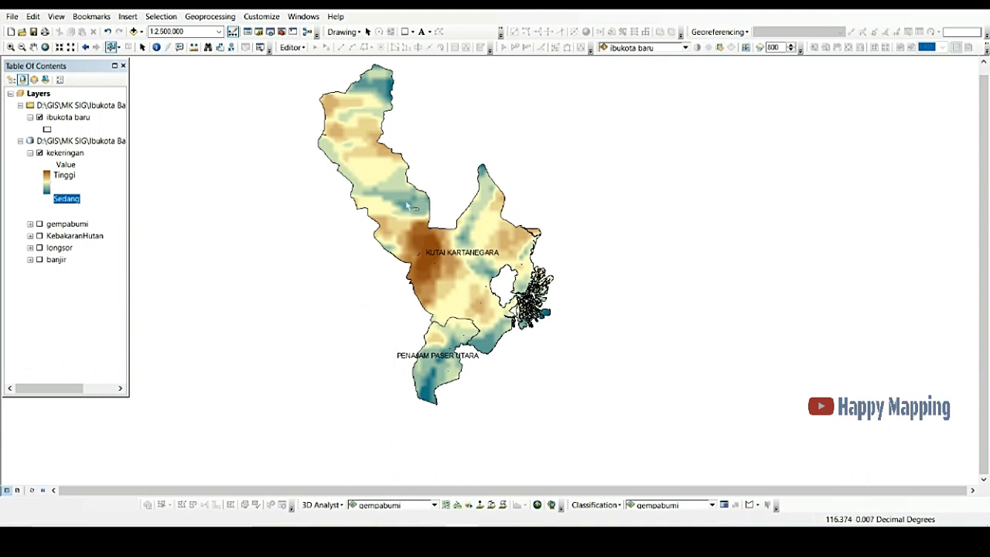
Step: Expand the legends of the gempabumi, KebakaranHutan, longsor and banjir layers in the table of contents
{"action": "left_click", "coordinate": [30, 225]}
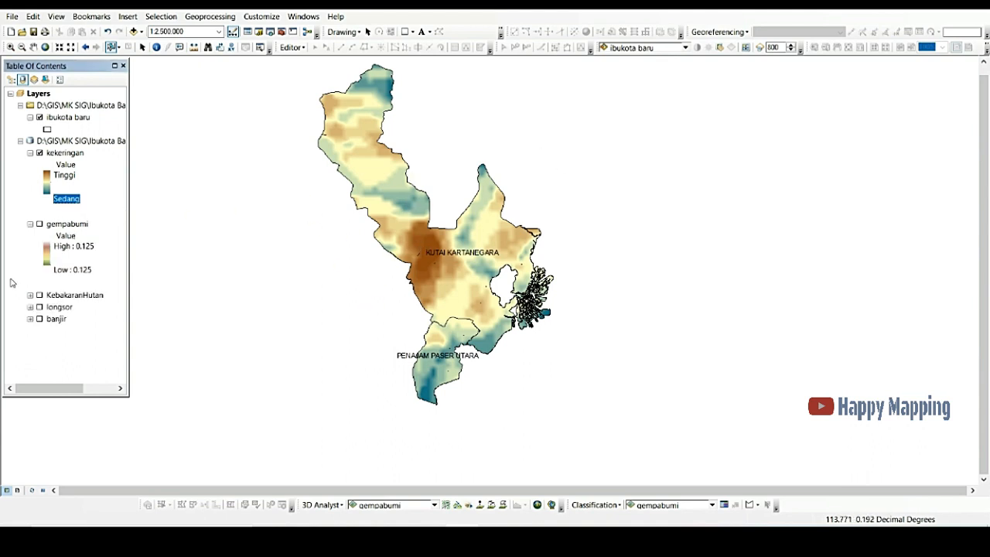
{"action": "left_click", "coordinate": [30, 296]}
{"action": "scroll", "coordinate": [121, 309], "scroll_direction": "down", "scroll_amount": 2}
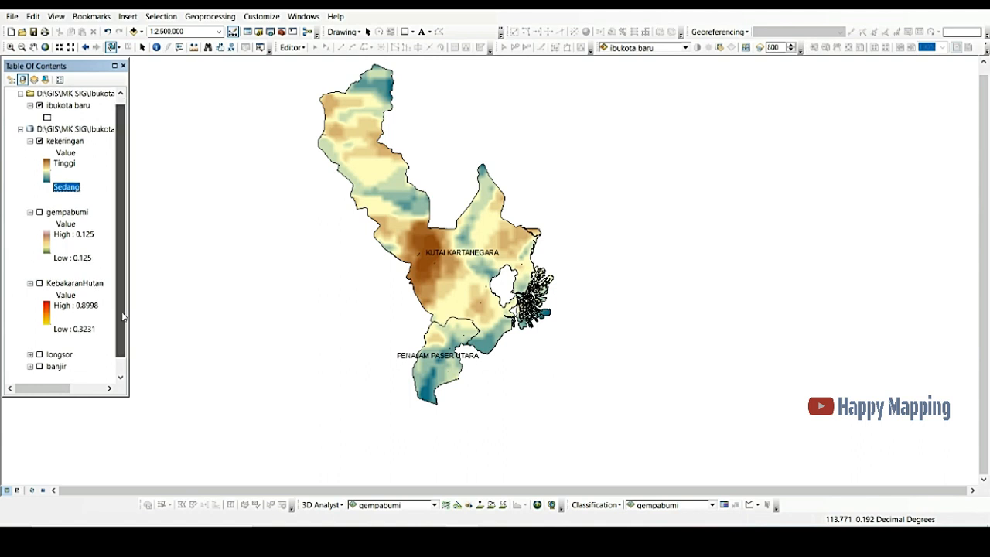
{"action": "left_click", "coordinate": [30, 342]}
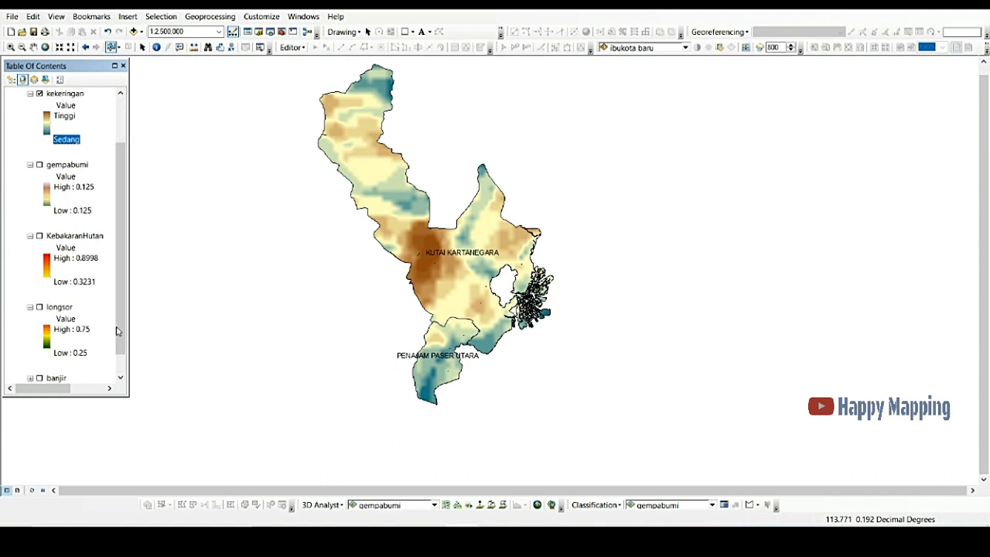
{"action": "scroll", "coordinate": [118, 331], "scroll_direction": "down", "scroll_amount": 1}
{"action": "left_click", "coordinate": [30, 353]}
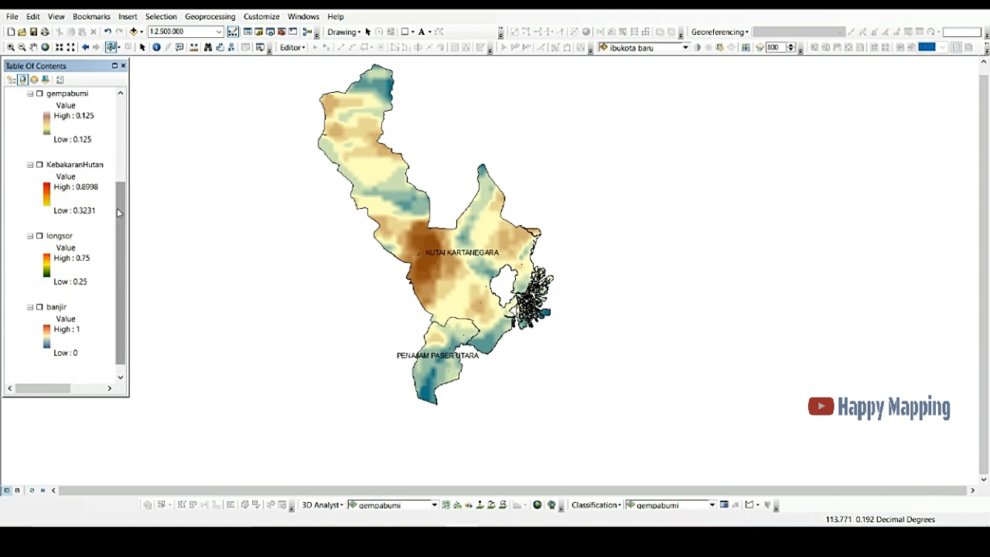
{"action": "left_click_drag", "start_coordinate": [117, 208], "coordinate": [116, 158]}
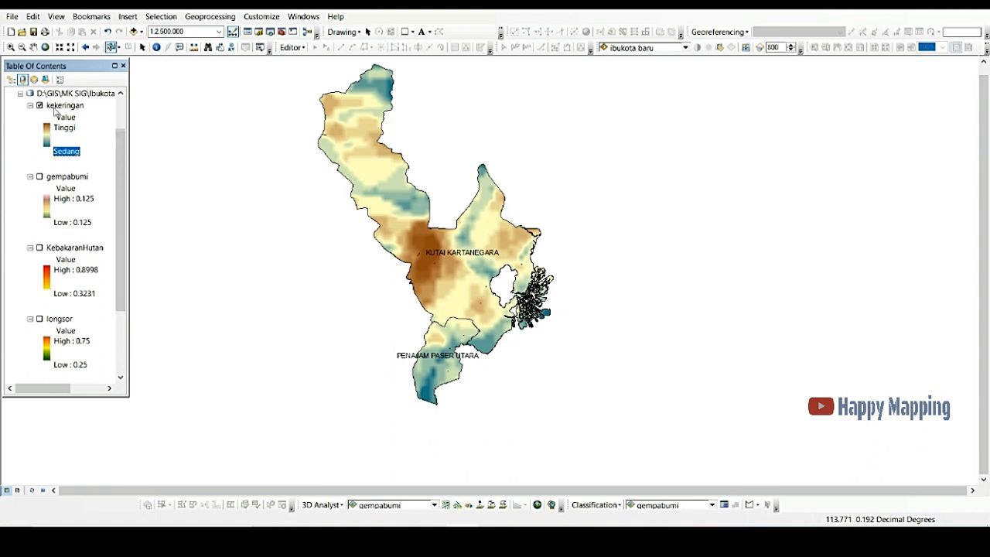
{"action": "left_click", "coordinate": [56, 177]}
{"action": "left_click", "coordinate": [70, 249]}
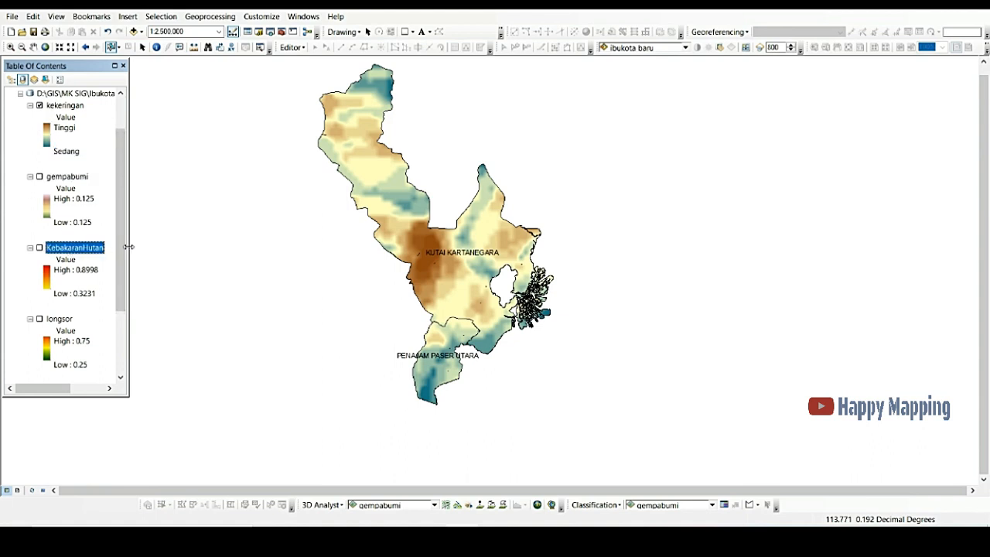
{"action": "left_click_drag", "start_coordinate": [128, 247], "coordinate": [127, 248]}
{"action": "scroll", "coordinate": [68, 267], "scroll_direction": "down", "scroll_amount": 2}
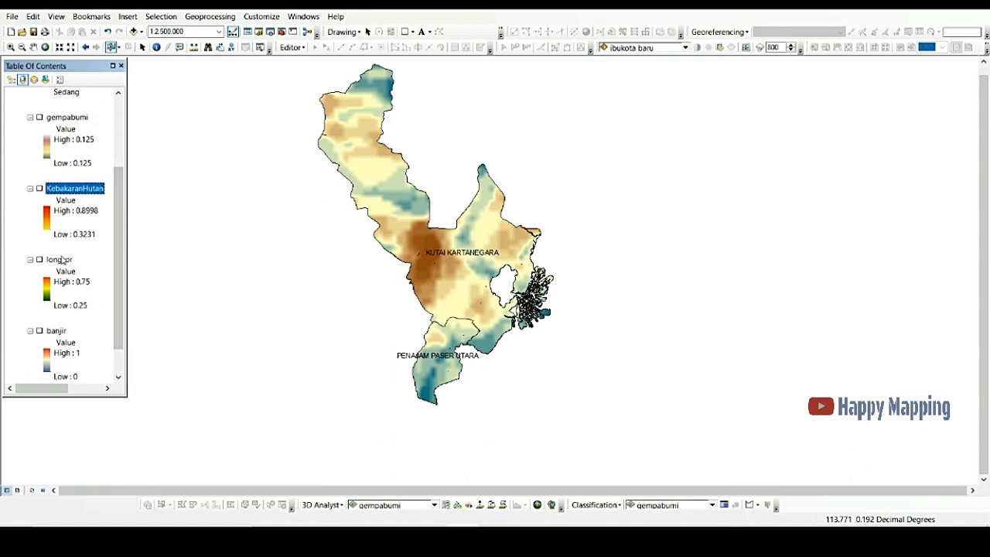
{"action": "left_click", "coordinate": [60, 259]}
{"action": "left_click", "coordinate": [62, 335]}
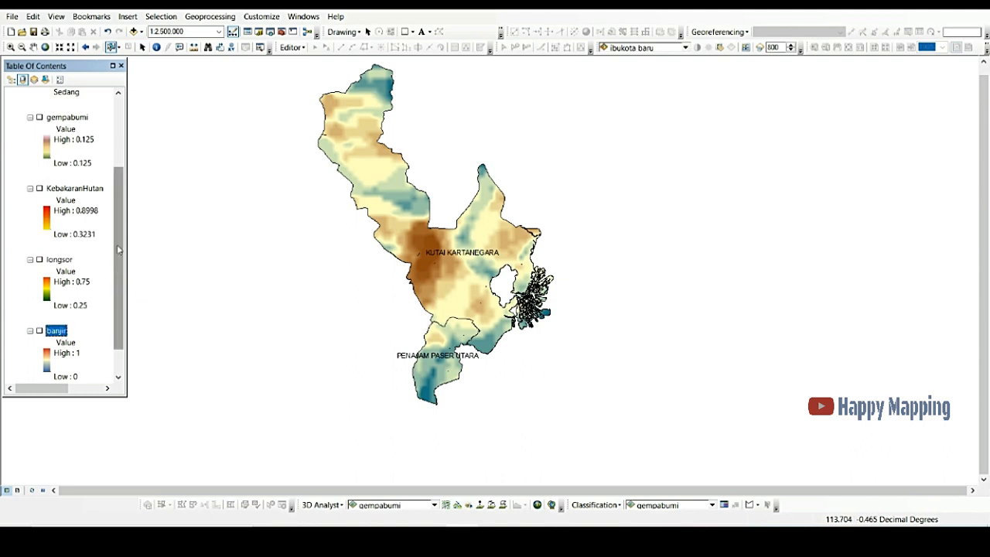
{"action": "left_click_drag", "start_coordinate": [120, 271], "coordinate": [122, 197]}
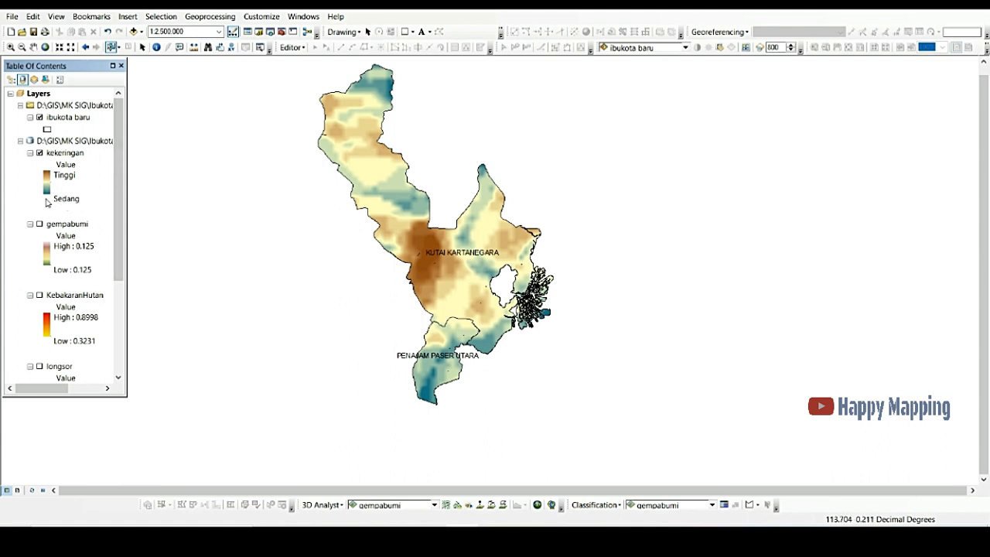
Step: Hide kekeringan, display gempabumi and then KebakaranHutan, and compare with the inaRISK web map's layer services panel
{"action": "left_click", "coordinate": [39, 153]}
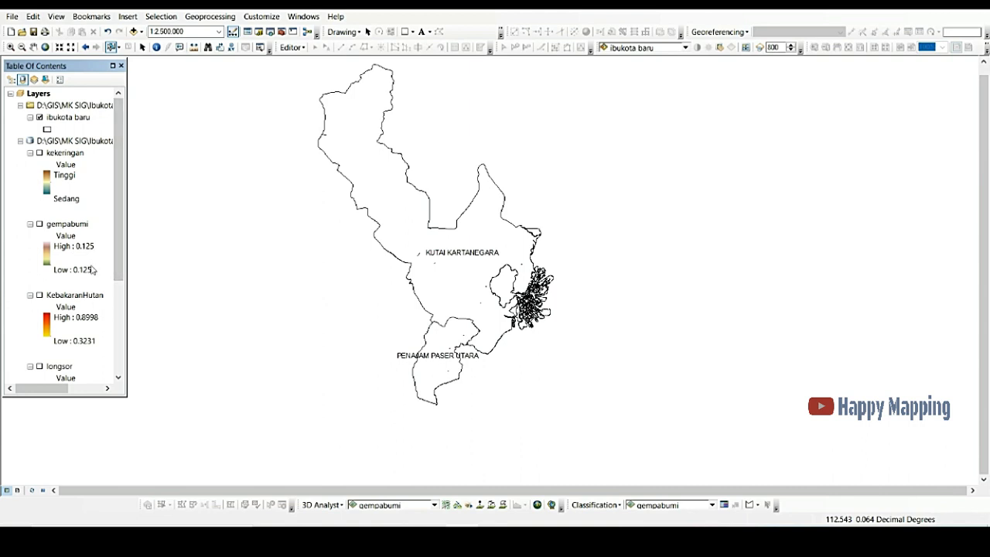
{"action": "left_click", "coordinate": [39, 224]}
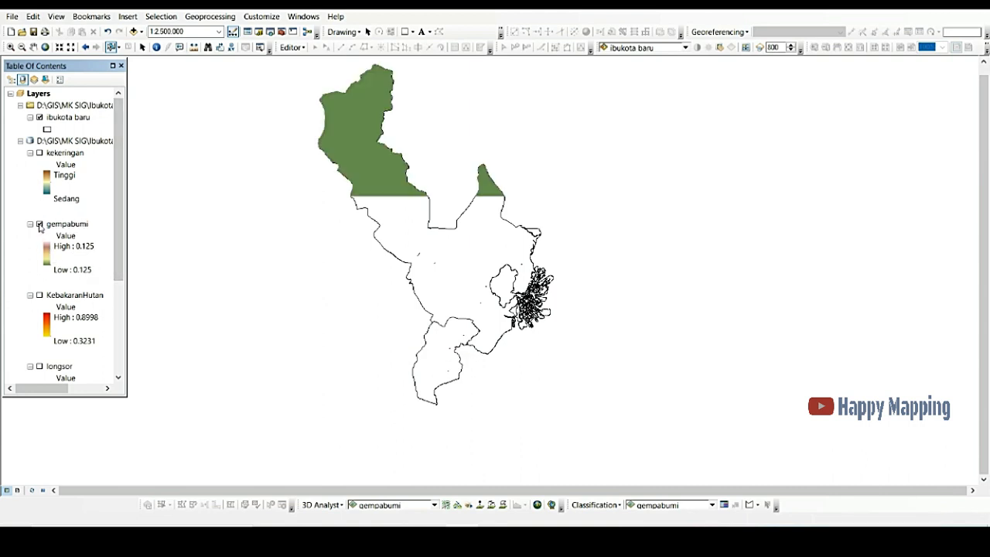
{"action": "left_click", "coordinate": [75, 272]}
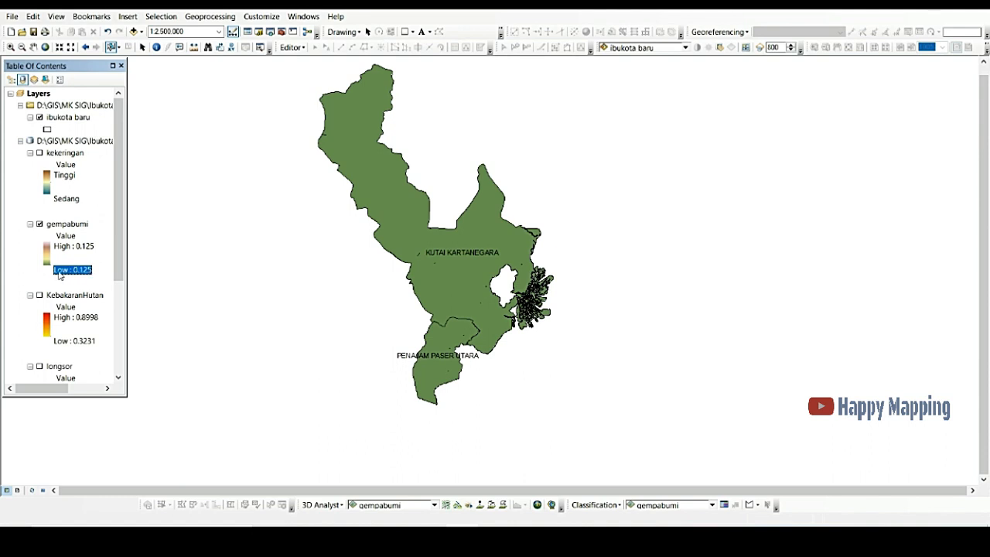
{"action": "scroll", "coordinate": [117, 253], "scroll_direction": "down", "scroll_amount": 1}
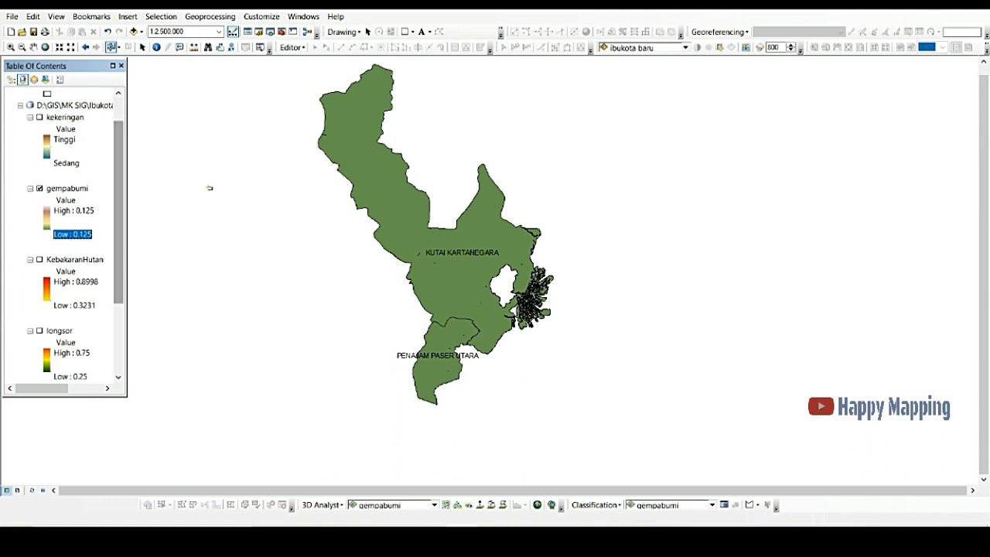
{"action": "left_click", "coordinate": [39, 188]}
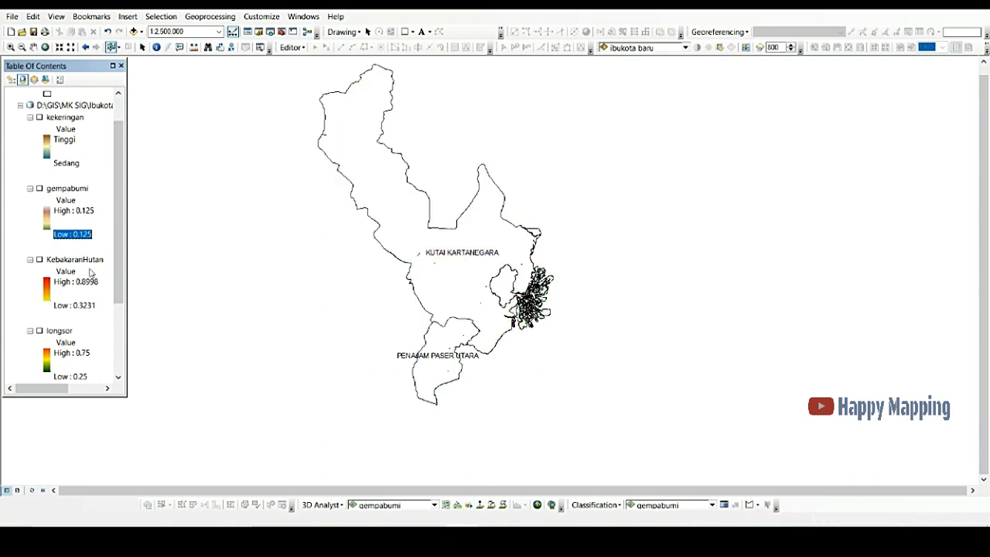
{"action": "left_click", "coordinate": [40, 261]}
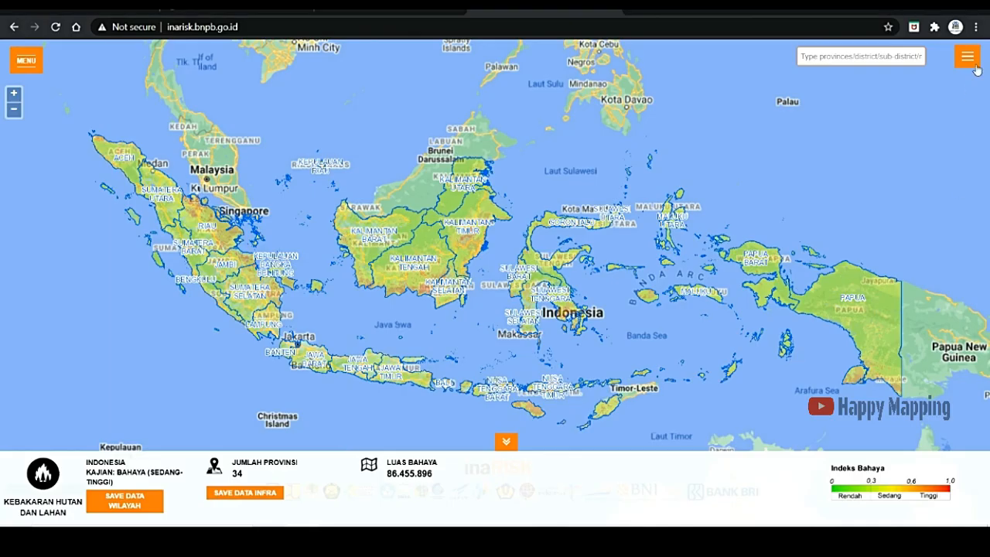
{"action": "left_click", "coordinate": [968, 56]}
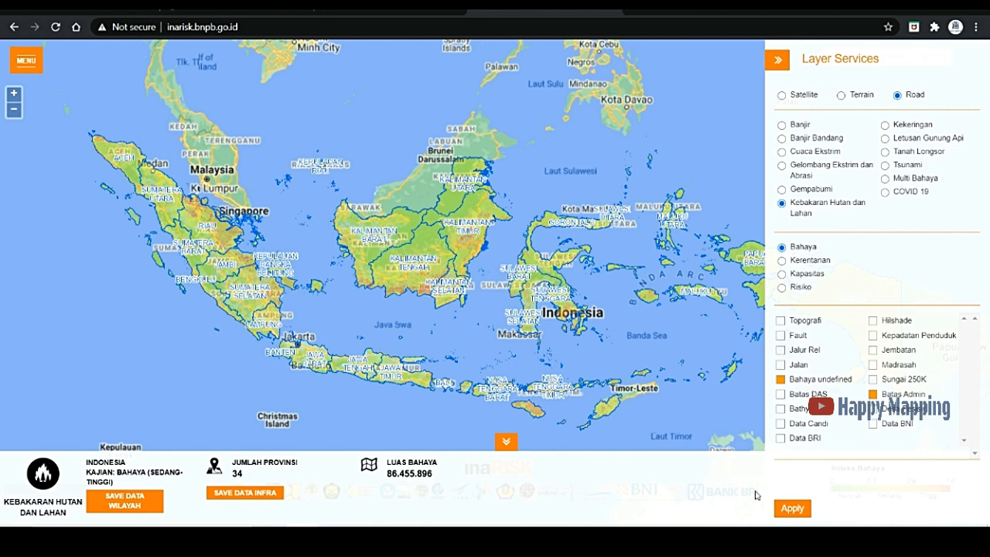
{"action": "left_click", "coordinate": [778, 60]}
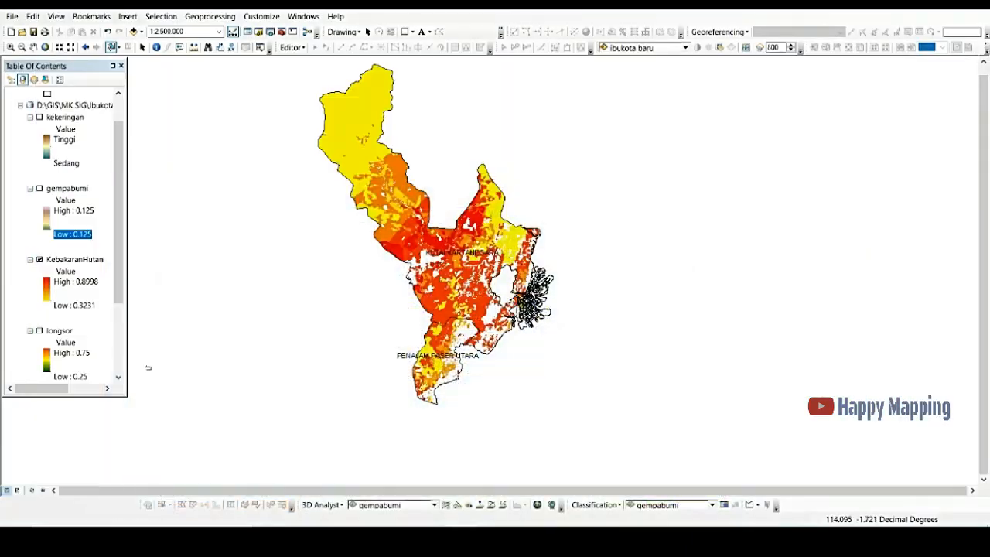
Step: Relabel the KebakaranHutan legend's low value as Rendah and its high value as Tinggi
{"action": "left_click", "coordinate": [75, 307]}
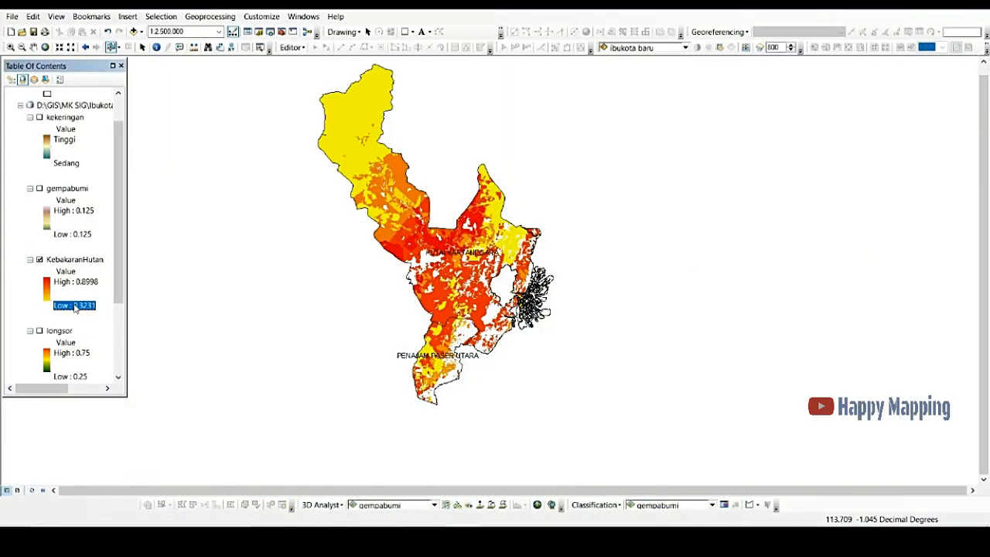
{"action": "type", "text": "Rendah"}
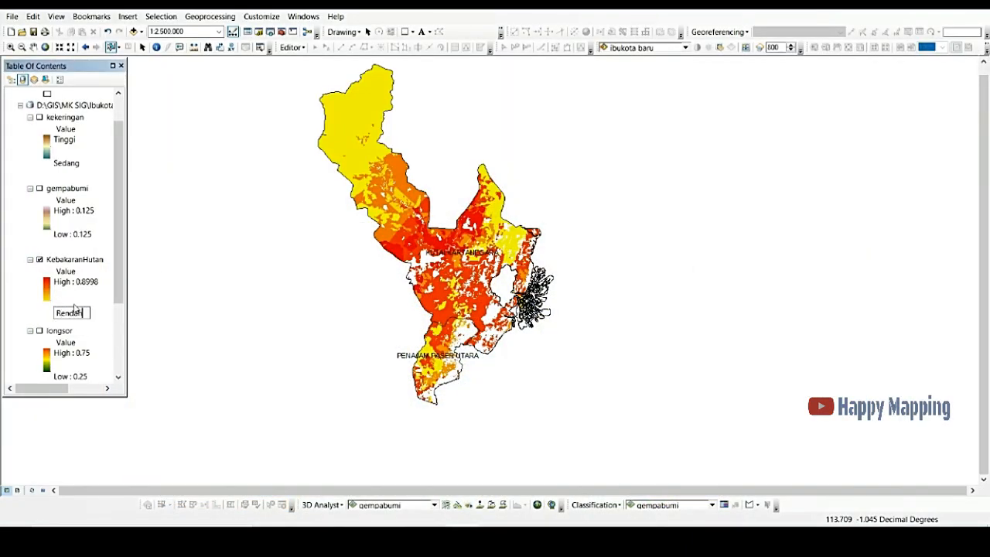
{"action": "key", "text": "Return"}
{"action": "left_click", "coordinate": [74, 284]}
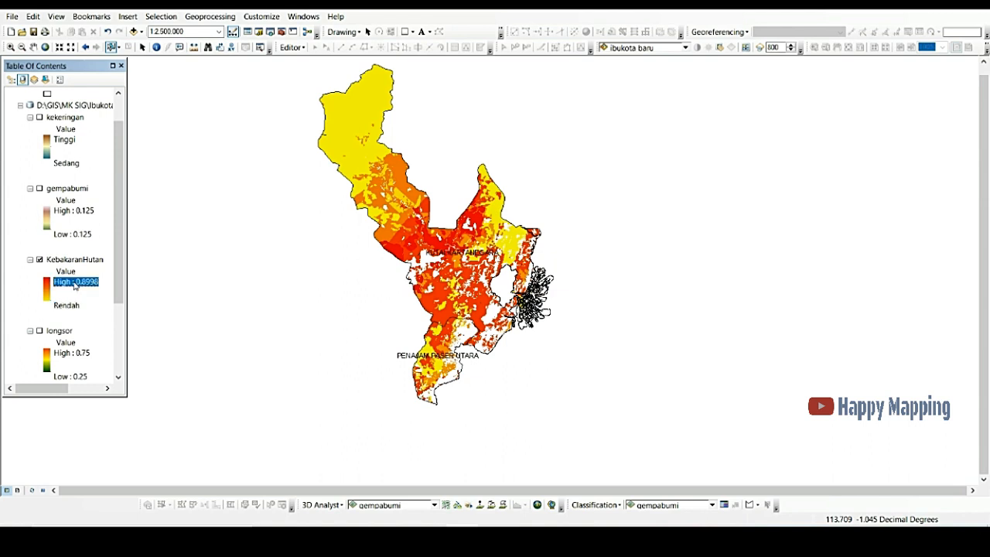
{"action": "left_click", "coordinate": [74, 283]}
{"action": "type", "text": "Tinggi"}
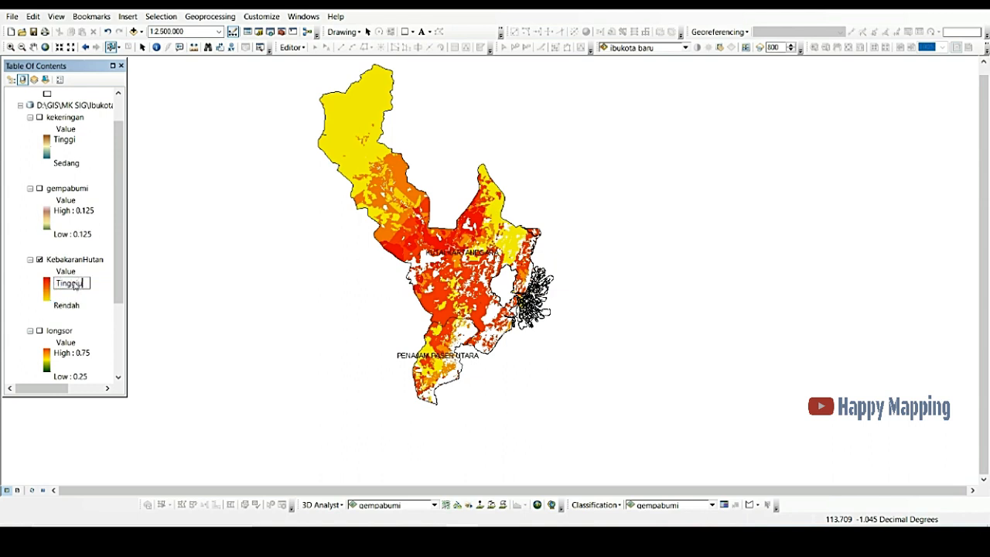
{"action": "key", "text": "Return"}
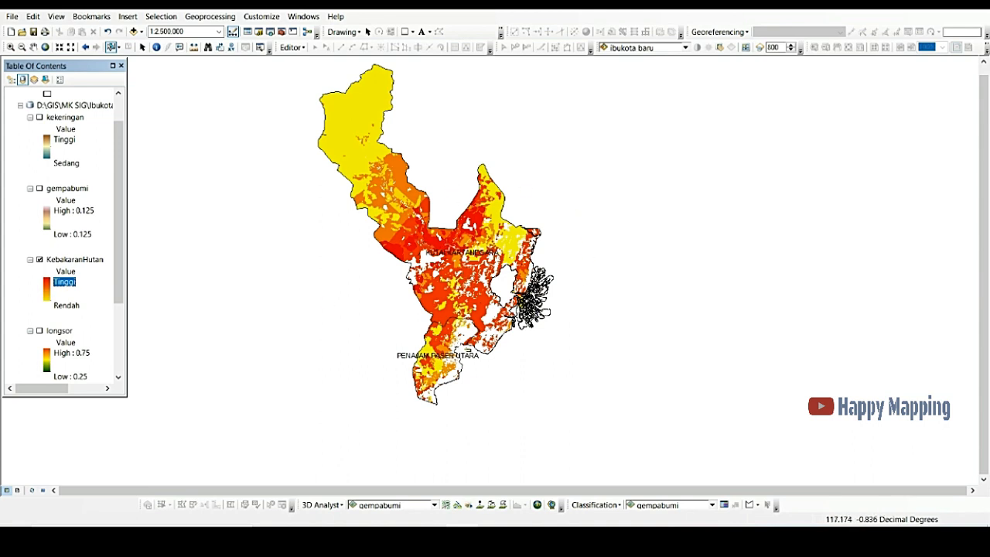
Step: Hide KebakaranHutan, display longsor and then banjir instead, and zoom the map in to 1:2,000,000
{"action": "scroll", "coordinate": [112, 216], "scroll_direction": "down", "scroll_amount": 3}
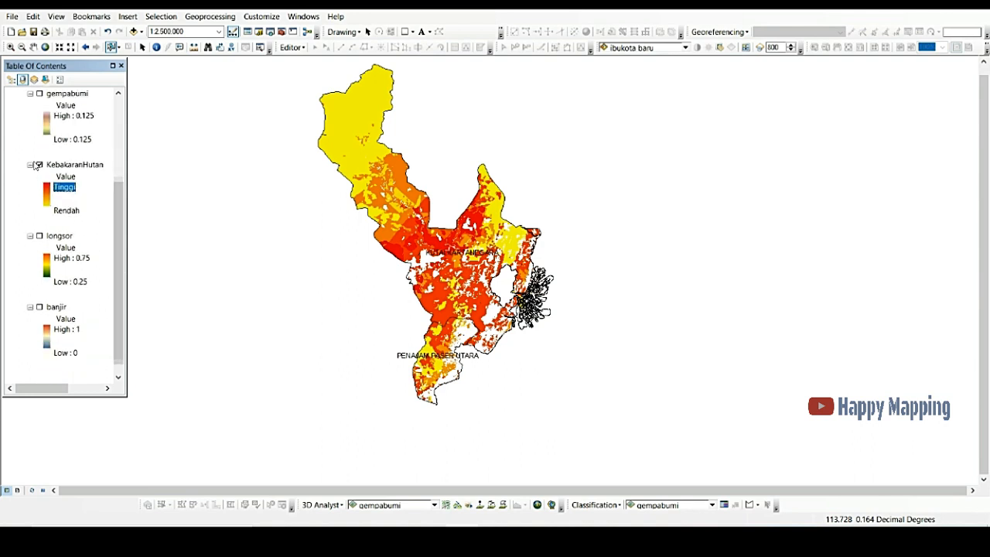
{"action": "left_click", "coordinate": [38, 164]}
{"action": "left_click", "coordinate": [39, 238]}
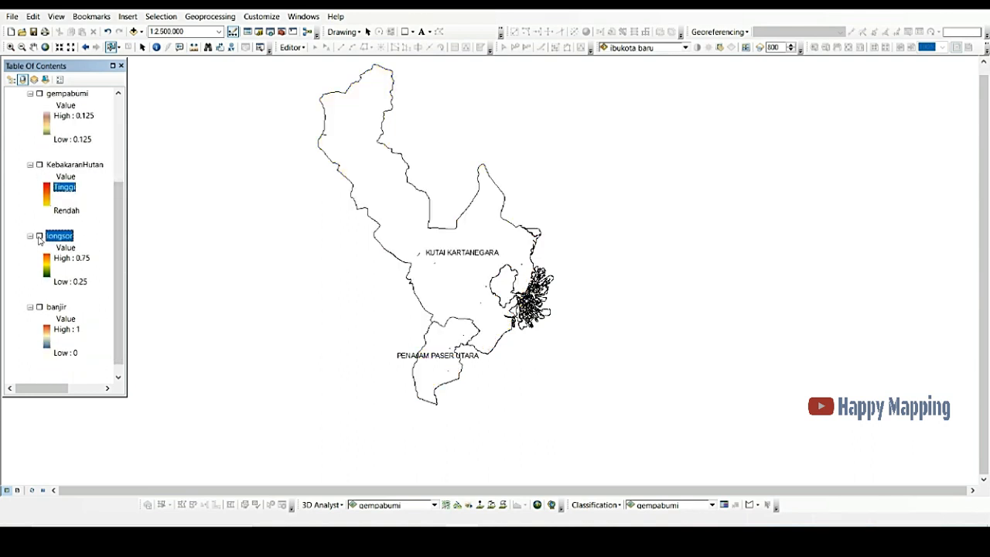
{"action": "left_click", "coordinate": [39, 237]}
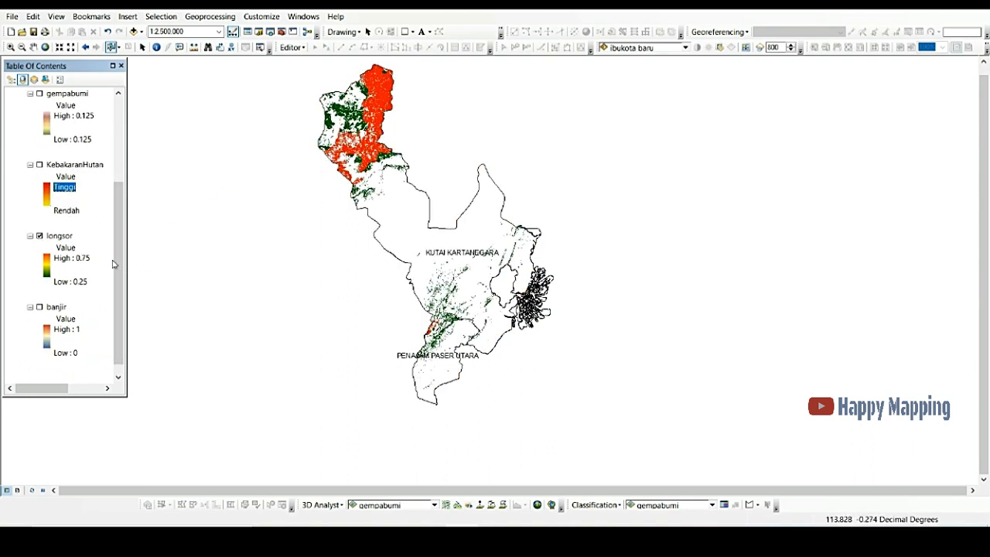
{"action": "left_click", "coordinate": [66, 283]}
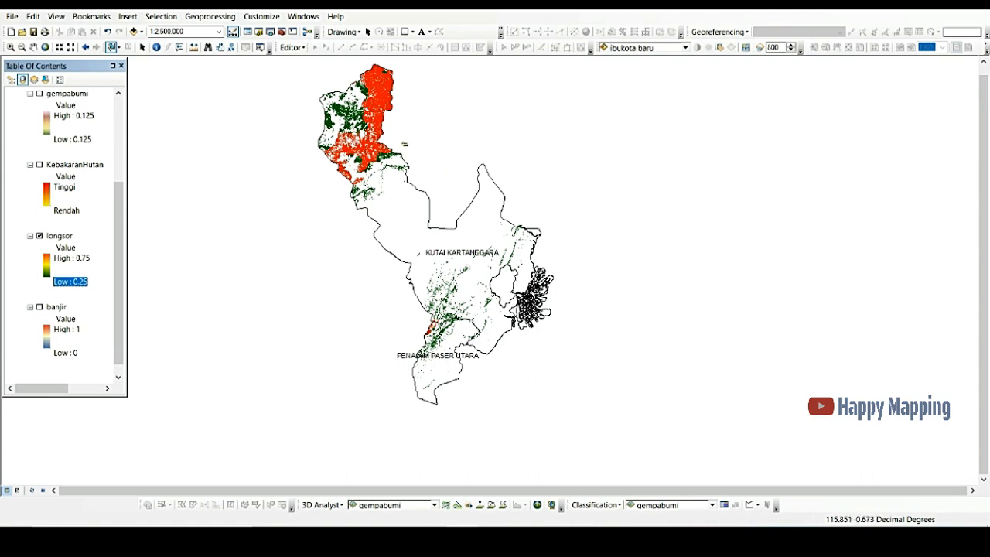
{"action": "left_click", "coordinate": [39, 237]}
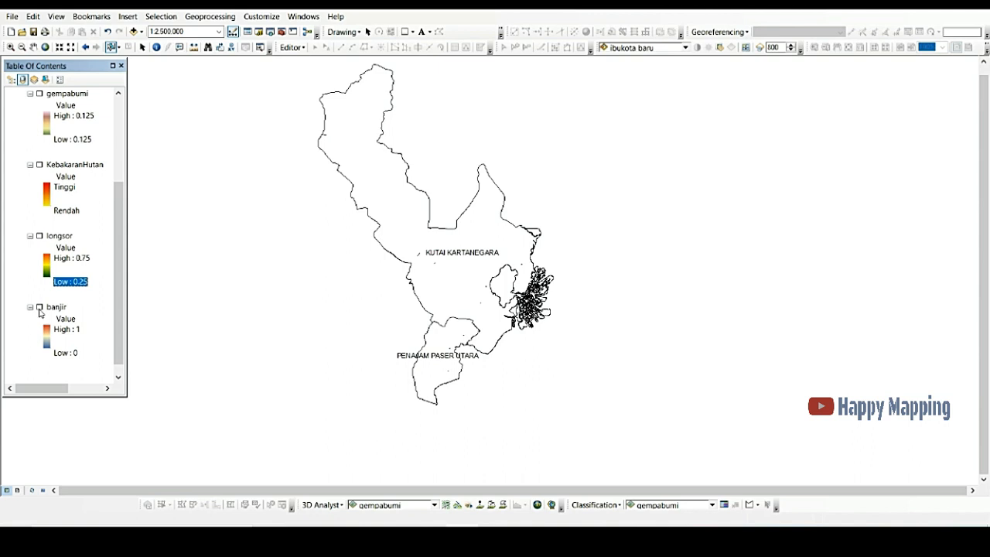
{"action": "left_click", "coordinate": [40, 308]}
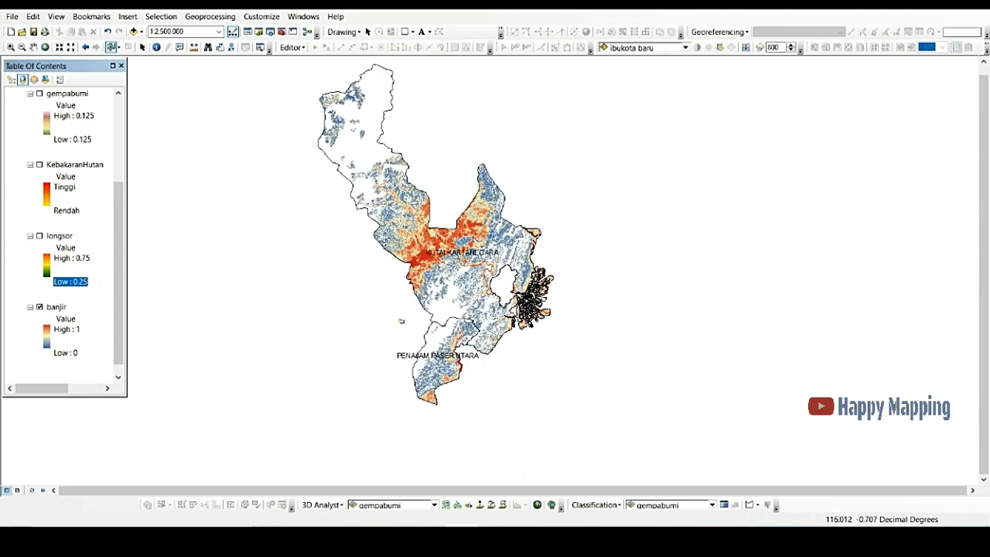
{"action": "scroll", "coordinate": [477, 377], "scroll_direction": "up", "scroll_amount": 1}
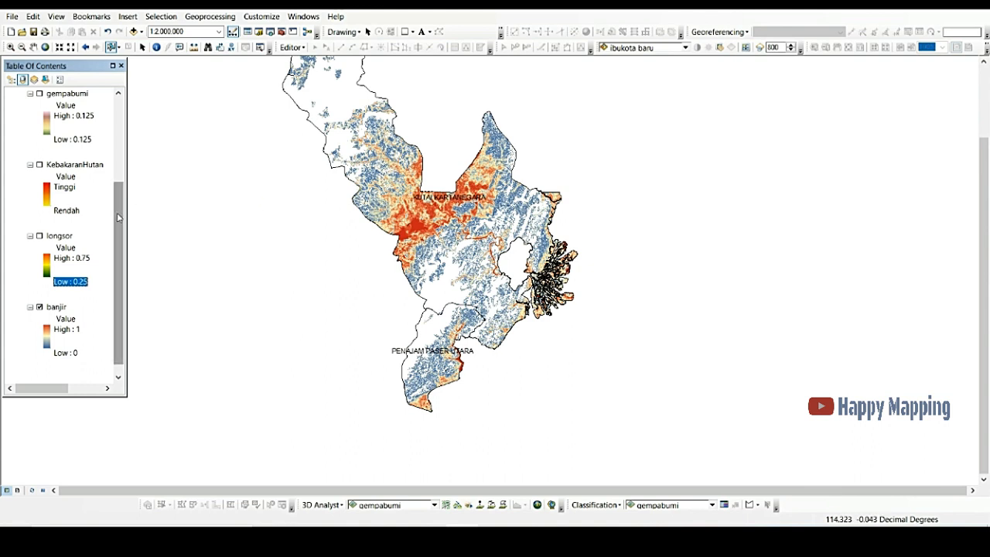
{"action": "left_click_drag", "start_coordinate": [120, 216], "coordinate": [120, 155]}
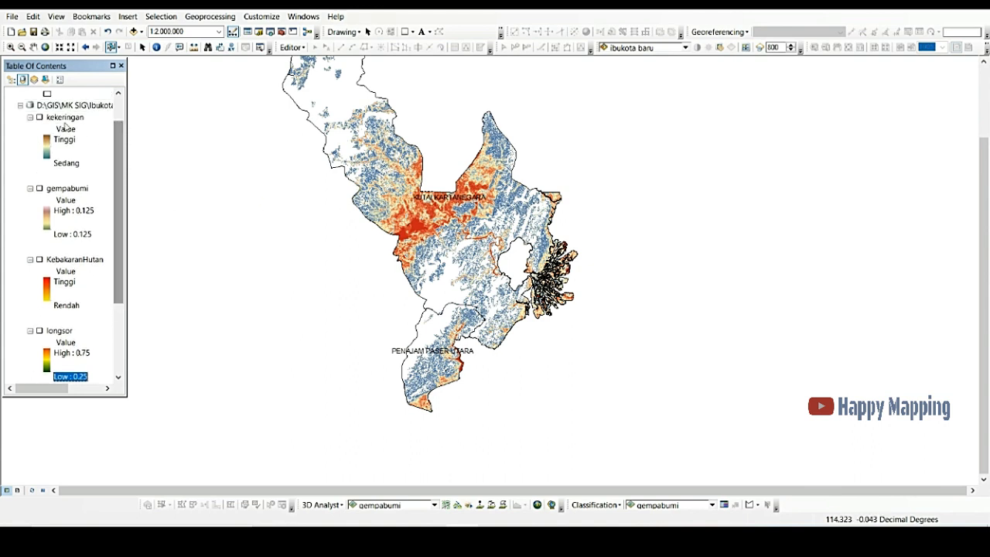
{"action": "left_click", "coordinate": [65, 118]}
{"action": "left_click", "coordinate": [78, 188]}
{"action": "left_click", "coordinate": [77, 260]}
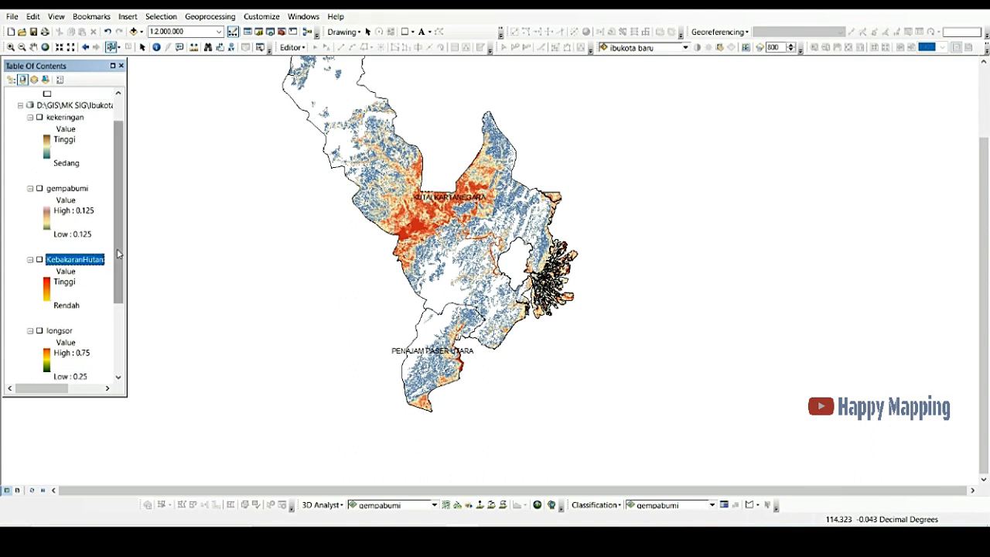
{"action": "scroll", "coordinate": [81, 301], "scroll_direction": "down", "scroll_amount": 2}
{"action": "left_click", "coordinate": [59, 272]}
{"action": "left_click", "coordinate": [56, 342]}
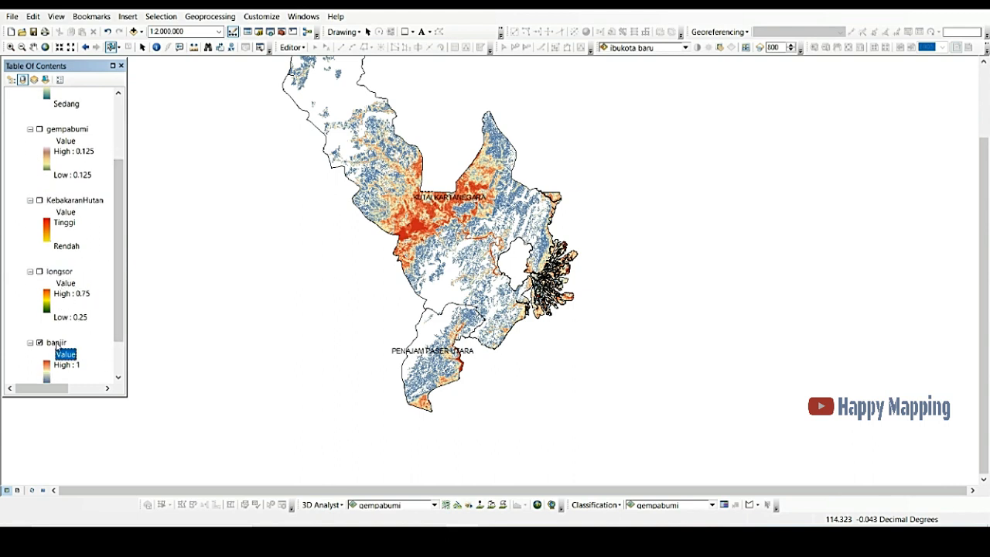
{"action": "scroll", "coordinate": [111, 344], "scroll_direction": "down", "scroll_amount": 2}
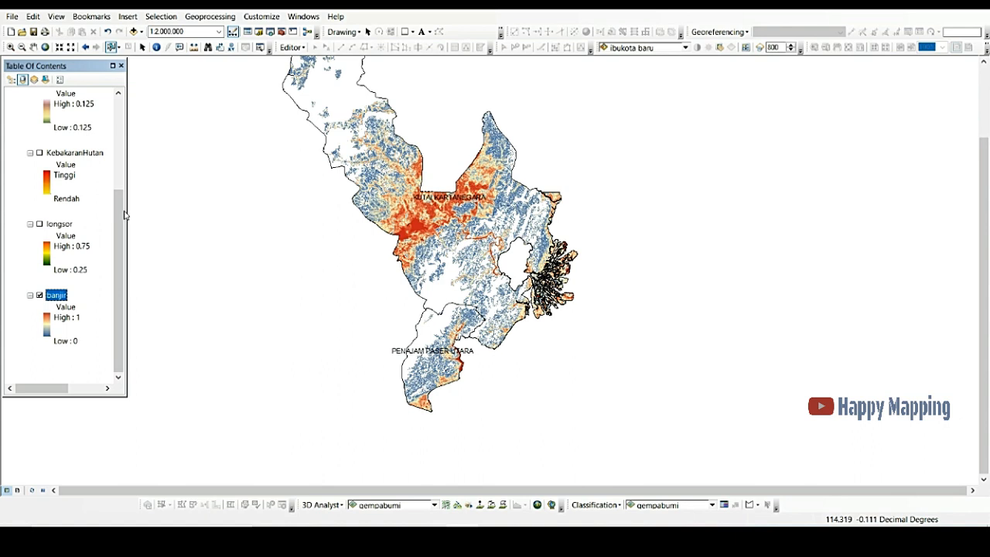
{"action": "left_click_drag", "start_coordinate": [119, 214], "coordinate": [114, 120]}
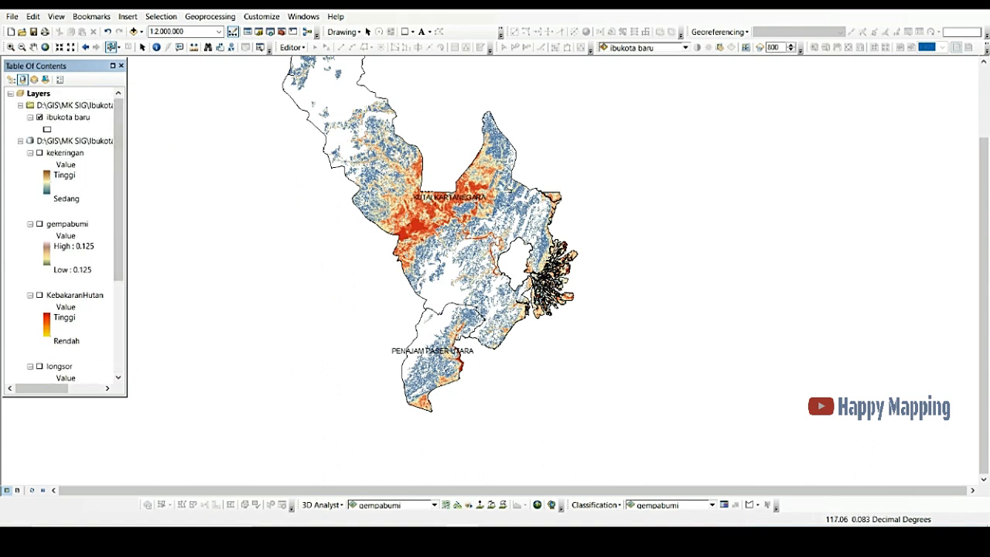
{"action": "scroll", "coordinate": [480, 184], "scroll_direction": "up", "scroll_amount": 1}
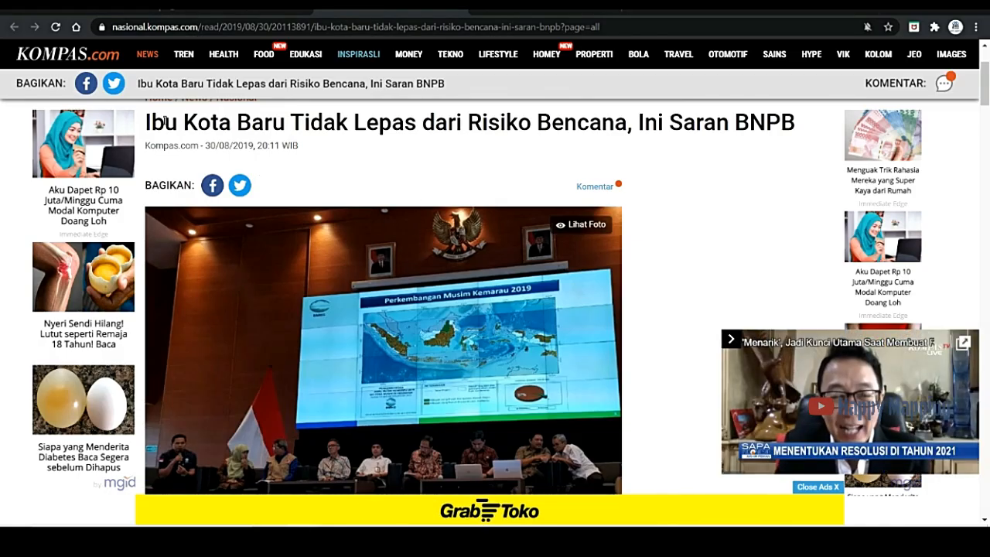
Step: Highlight the Kompas article headline about the new capital's disaster risk and return to the ArcMap document
{"action": "left_click_drag", "start_coordinate": [153, 122], "coordinate": [645, 124]}
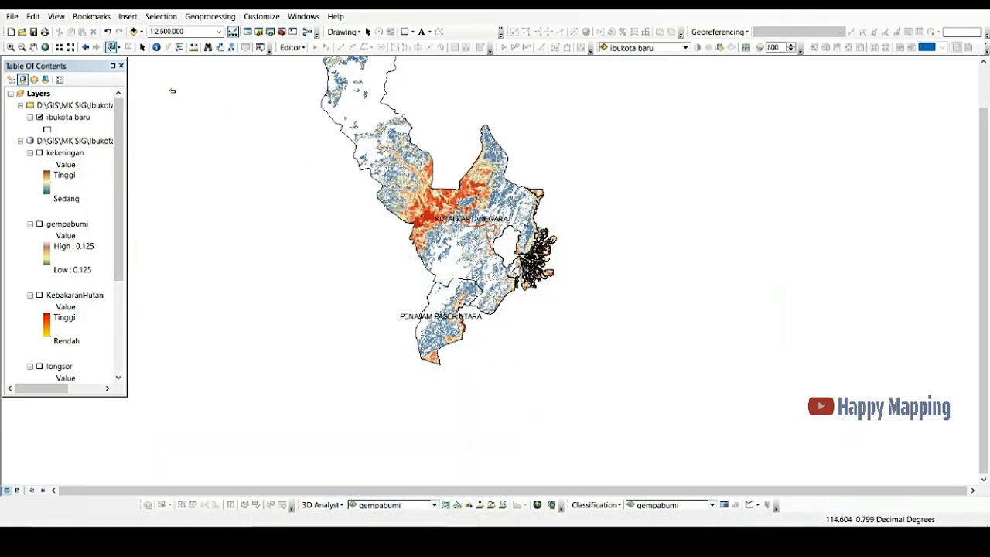
{"action": "left_click", "coordinate": [34, 48]}
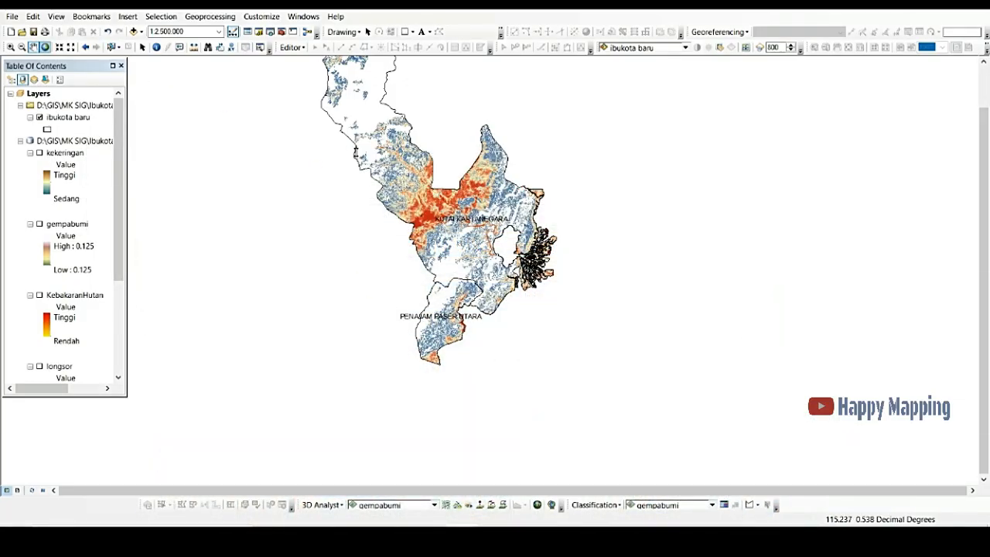
Step: Step through the kekeringan, gempabumi, KebakaranHutan and longsor layers in the table of contents to review their legends
{"action": "left_click_drag", "start_coordinate": [356, 152], "coordinate": [356, 191]}
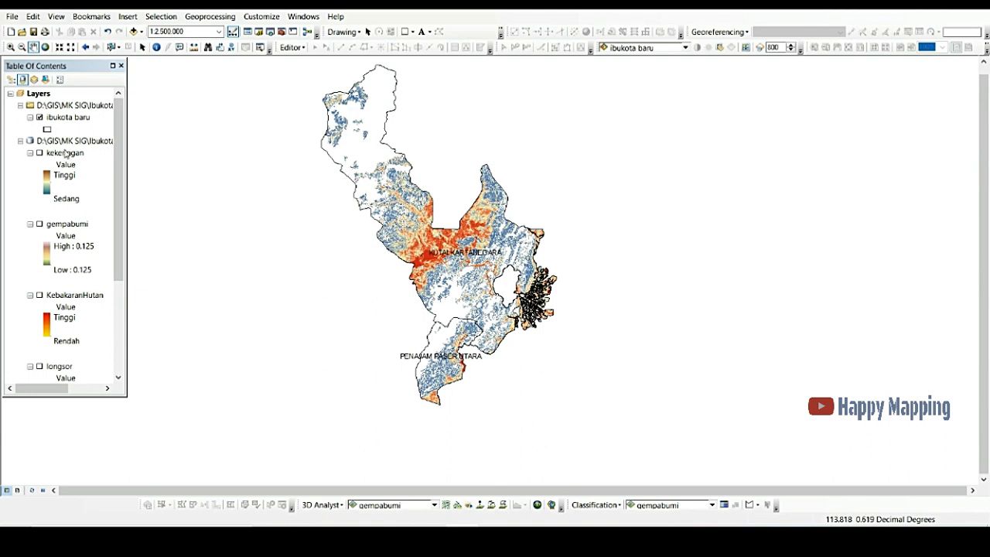
{"action": "left_click", "coordinate": [67, 154]}
{"action": "left_click", "coordinate": [83, 224]}
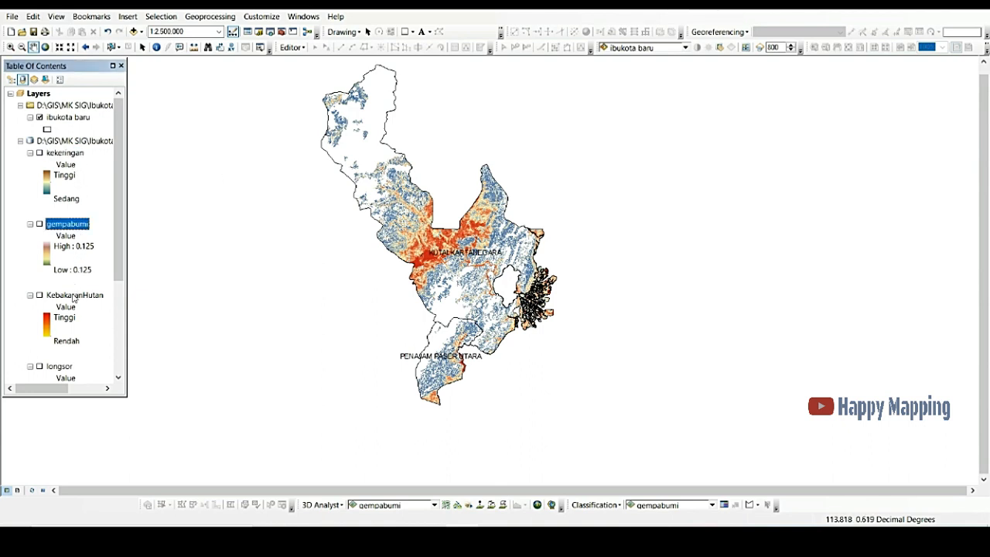
{"action": "left_click", "coordinate": [74, 295]}
{"action": "left_click", "coordinate": [60, 366]}
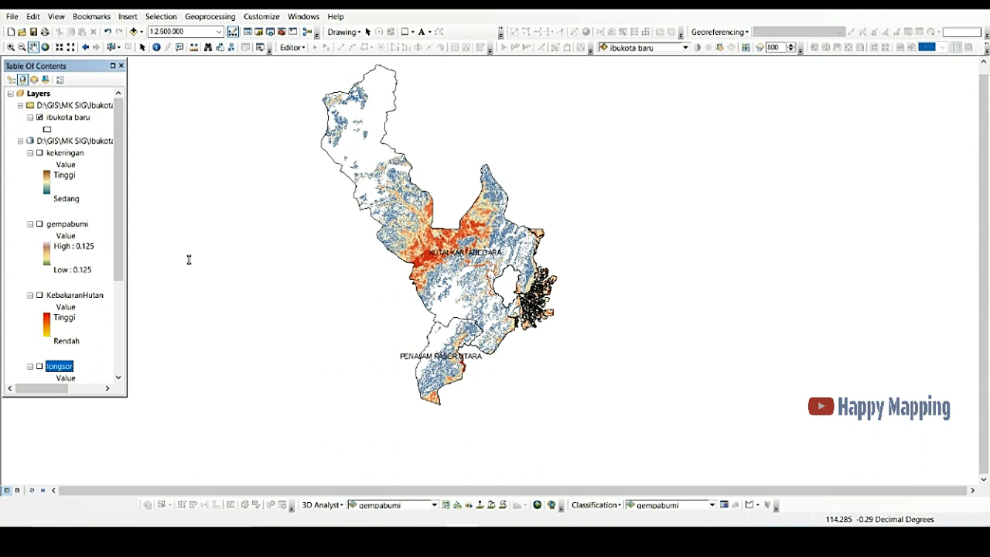
{"action": "left_click", "coordinate": [66, 154]}
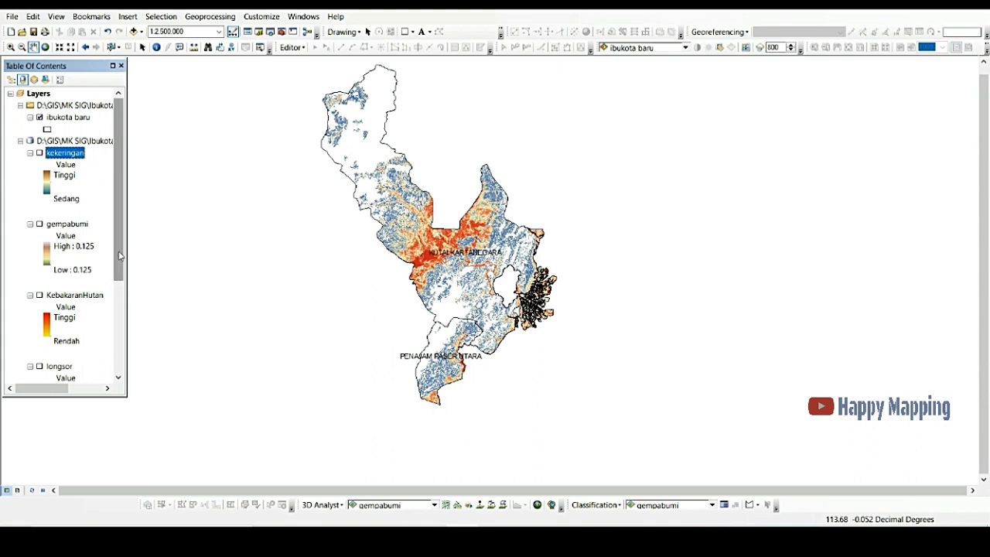
Step: Alternate between the KebakaranHutan and banjir layers in the table of contents to compare their legends
{"action": "scroll", "coordinate": [103, 262], "scroll_direction": "down", "scroll_amount": 4}
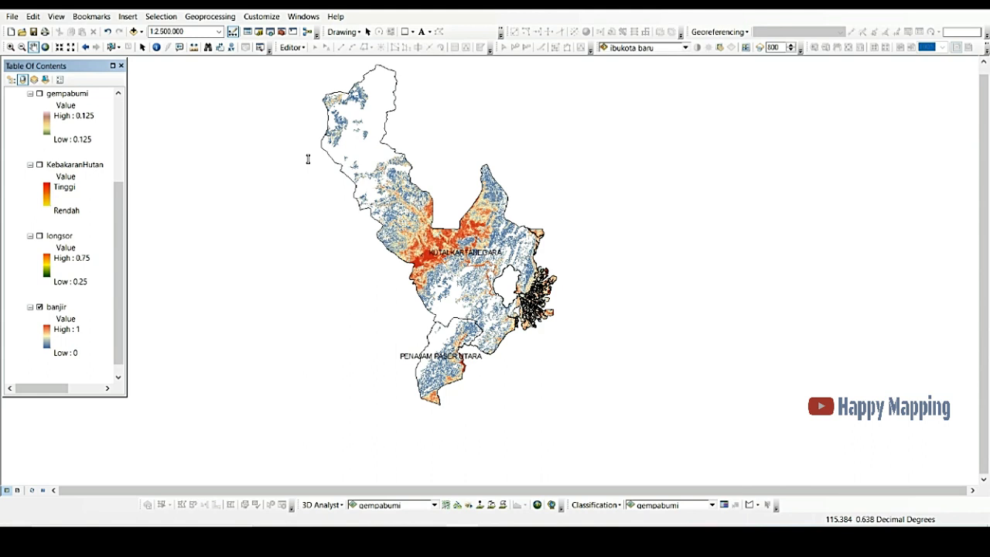
{"action": "left_click", "coordinate": [53, 308]}
{"action": "scroll", "coordinate": [77, 201], "scroll_direction": "up", "scroll_amount": 1}
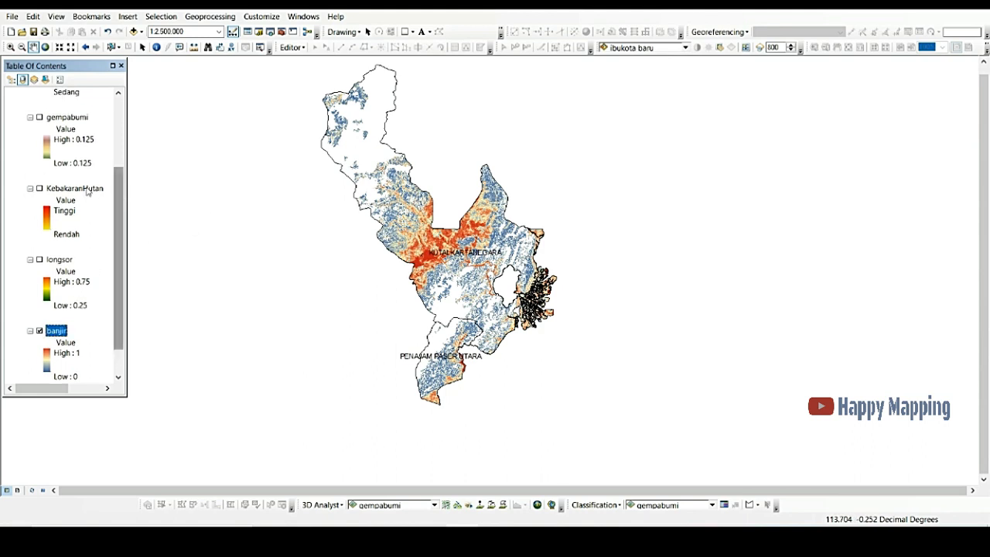
{"action": "left_click", "coordinate": [77, 188]}
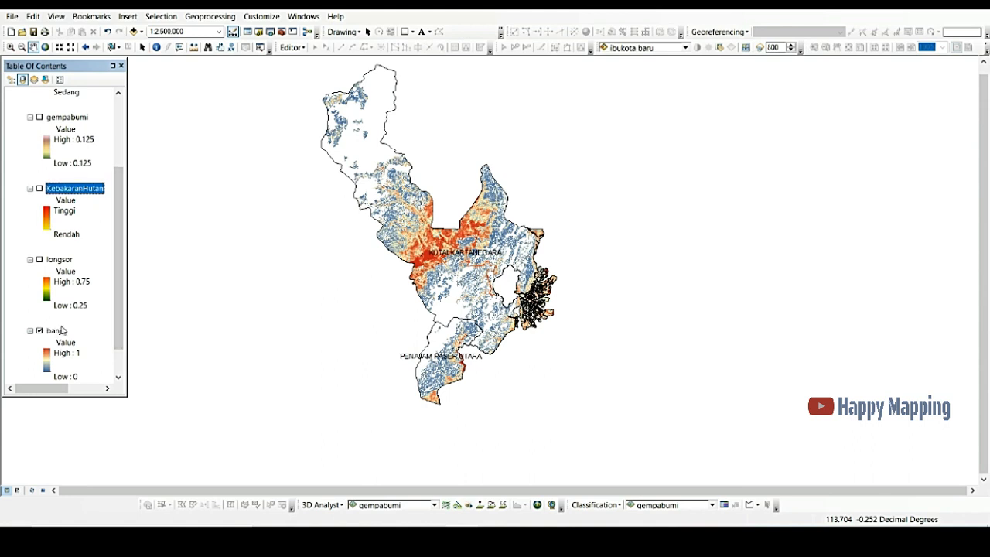
{"action": "left_click", "coordinate": [62, 331]}
{"action": "left_click", "coordinate": [91, 190]}
{"action": "left_click", "coordinate": [60, 333]}
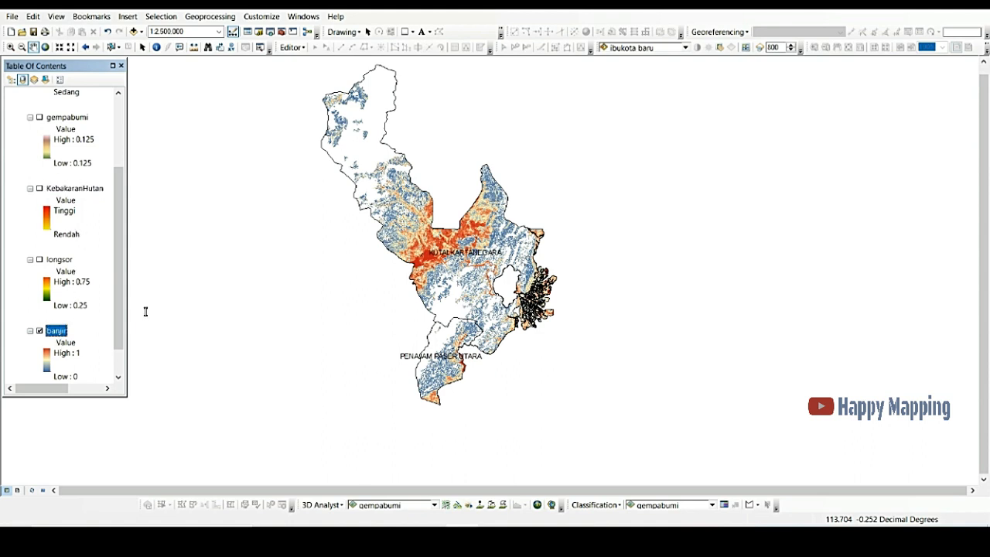
{"action": "left_click", "coordinate": [70, 190]}
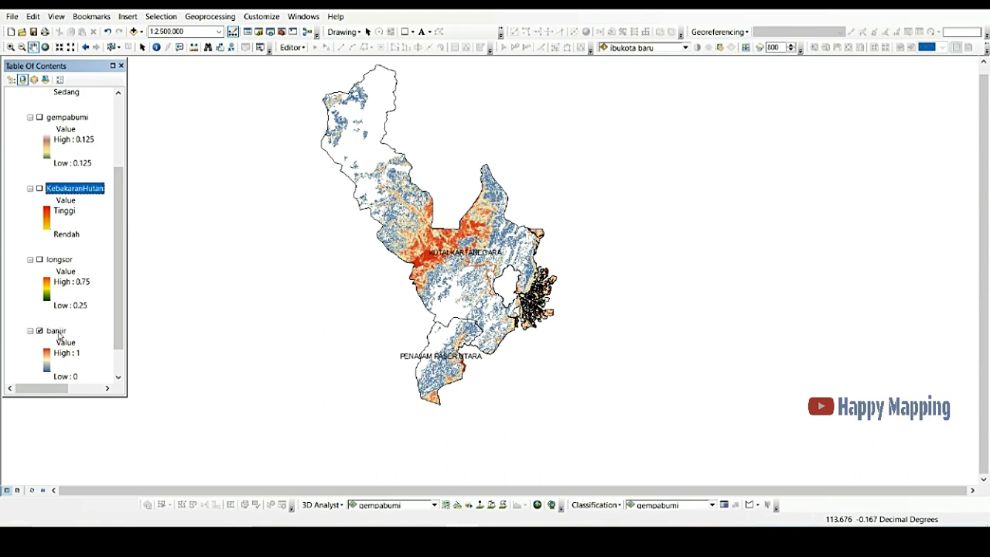
{"action": "left_click", "coordinate": [59, 332]}
{"action": "left_click", "coordinate": [66, 188]}
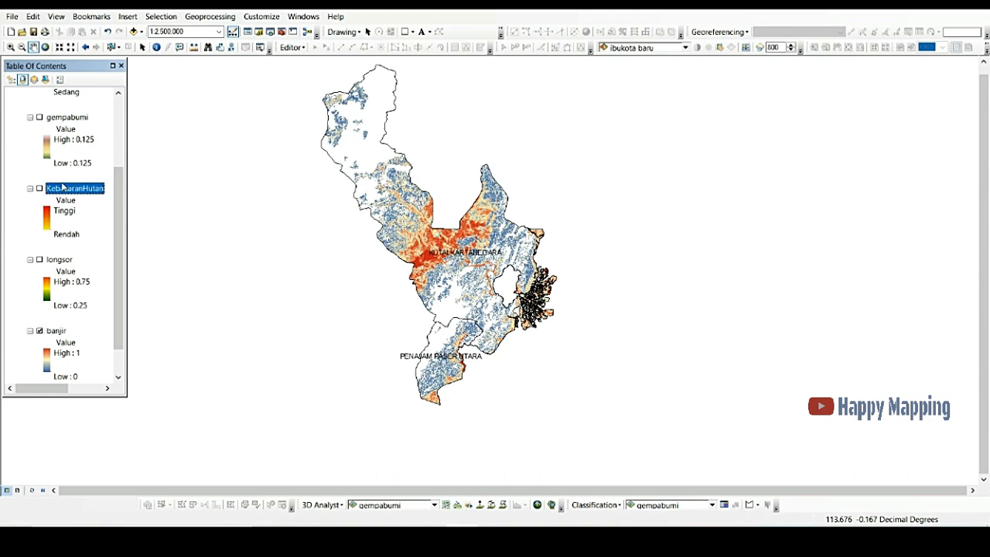